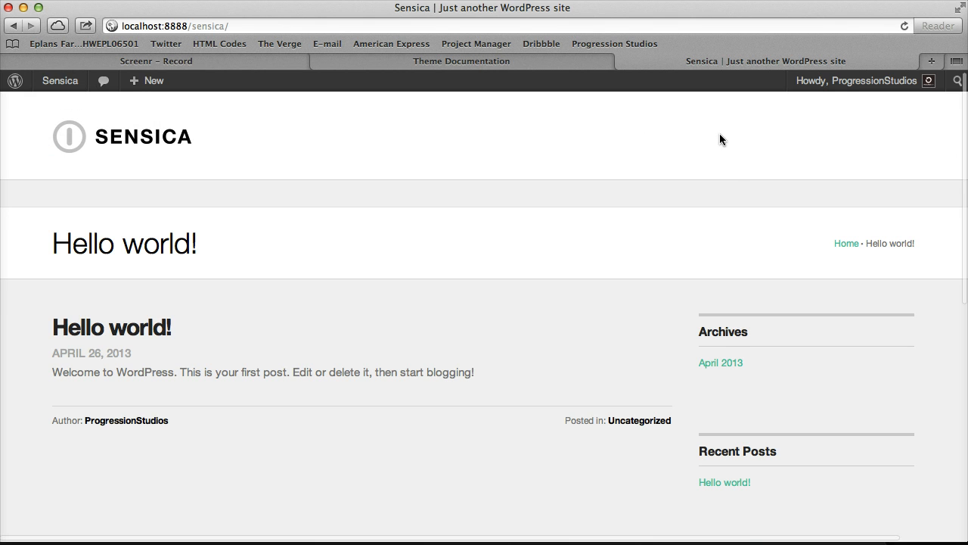
Examine the site's header and footer to see how the navigation is displayed.
{"action": "scroll", "coordinate": [719, 133], "scroll_direction": "down", "scroll_amount": 10}
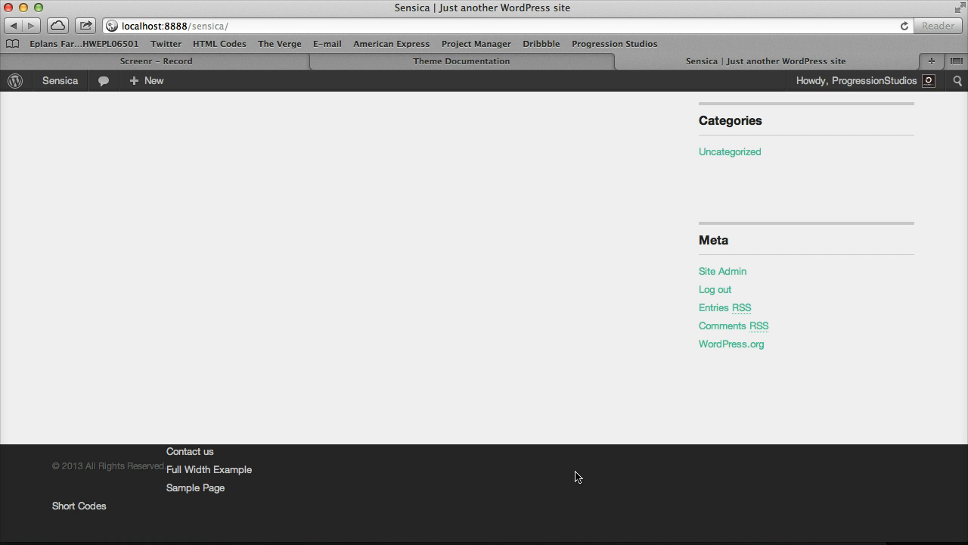
{"action": "scroll", "coordinate": [576, 471], "scroll_direction": "up", "scroll_amount": 10}
{"action": "scroll", "coordinate": [540, 472], "scroll_direction": "down", "scroll_amount": 10}
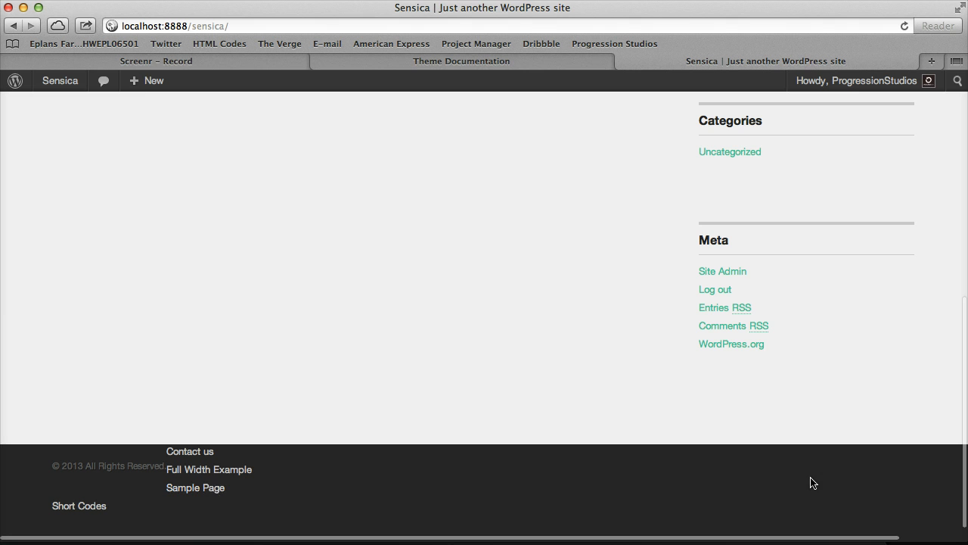
{"action": "scroll", "coordinate": [637, 450], "scroll_direction": "up", "scroll_amount": 10}
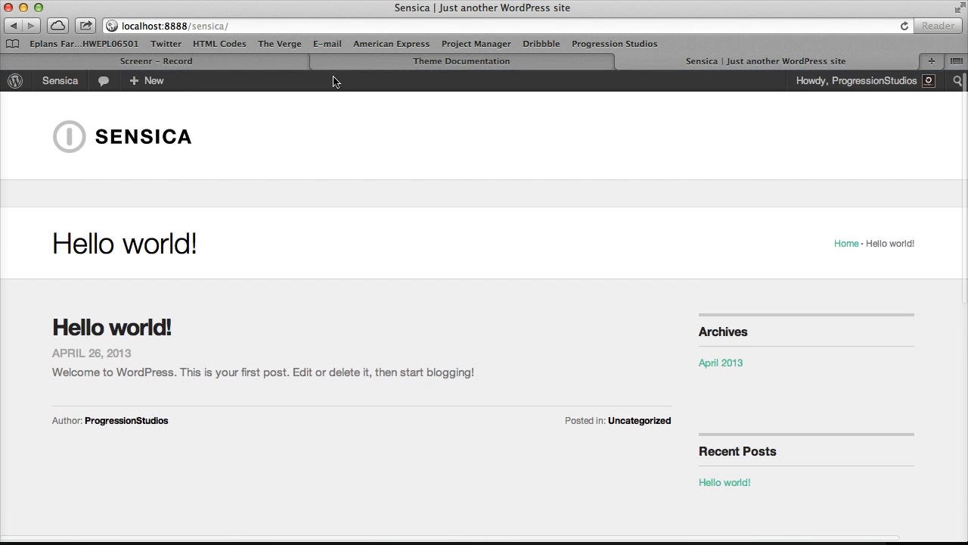
{"action": "scroll", "coordinate": [234, 382], "scroll_direction": "down", "scroll_amount": 10}
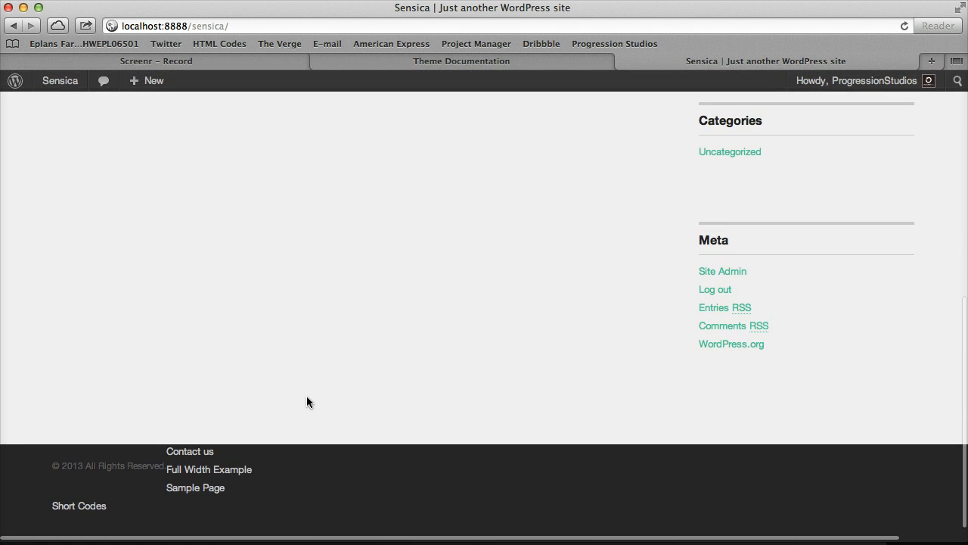
{"action": "scroll", "coordinate": [306, 397], "scroll_direction": "up", "scroll_amount": 10}
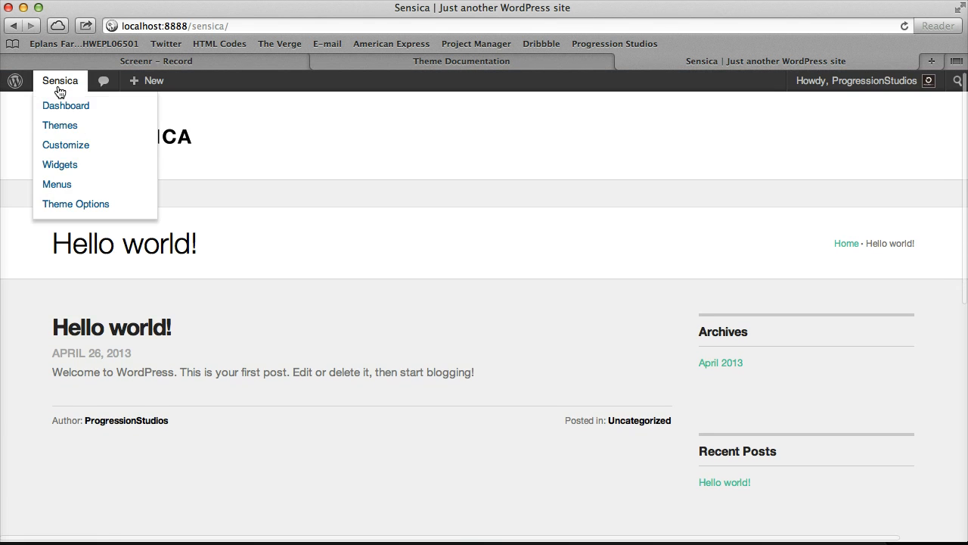
Go to the site's menu management in the dashboard and create a menu named Footer Navigation.
{"action": "left_click", "coordinate": [56, 89]}
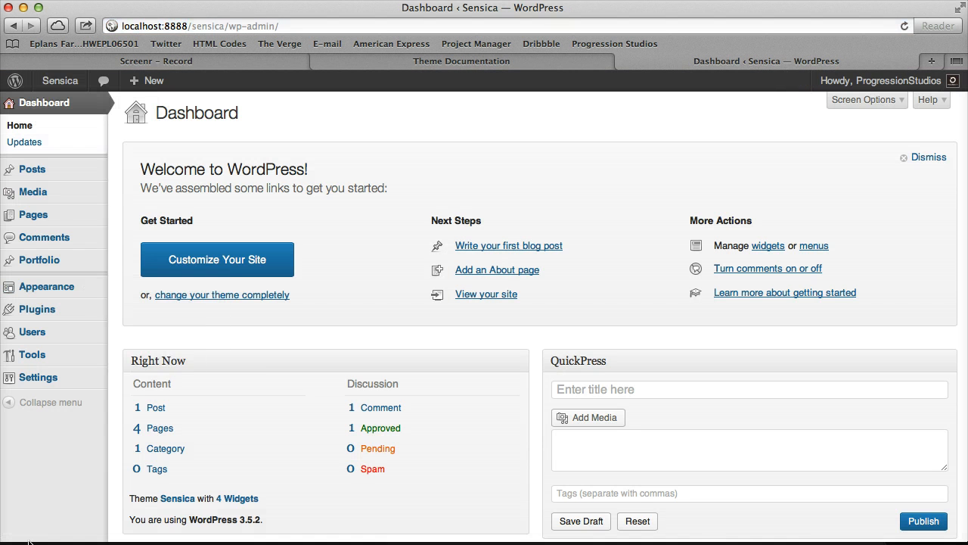
{"action": "mouse_move", "coordinate": [99, 283]}
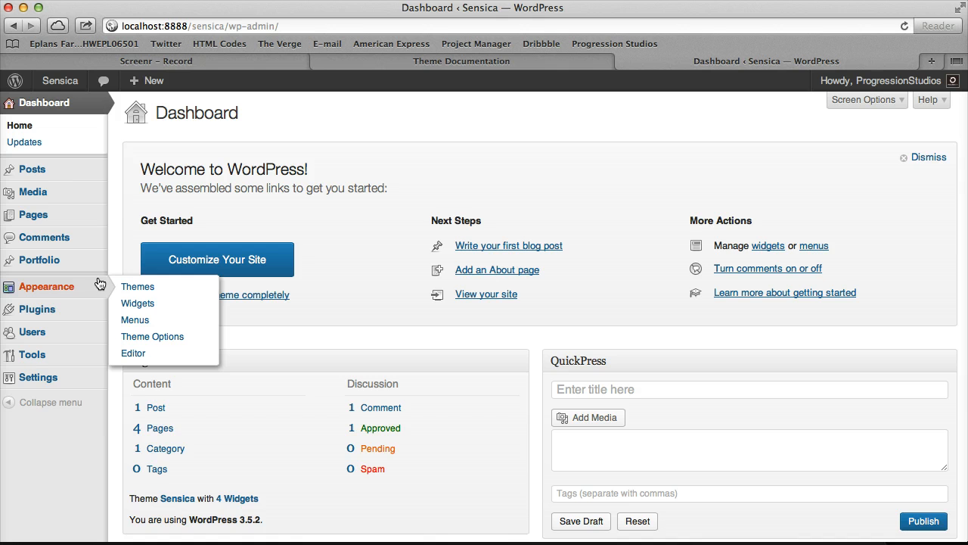
{"action": "left_click", "coordinate": [141, 317]}
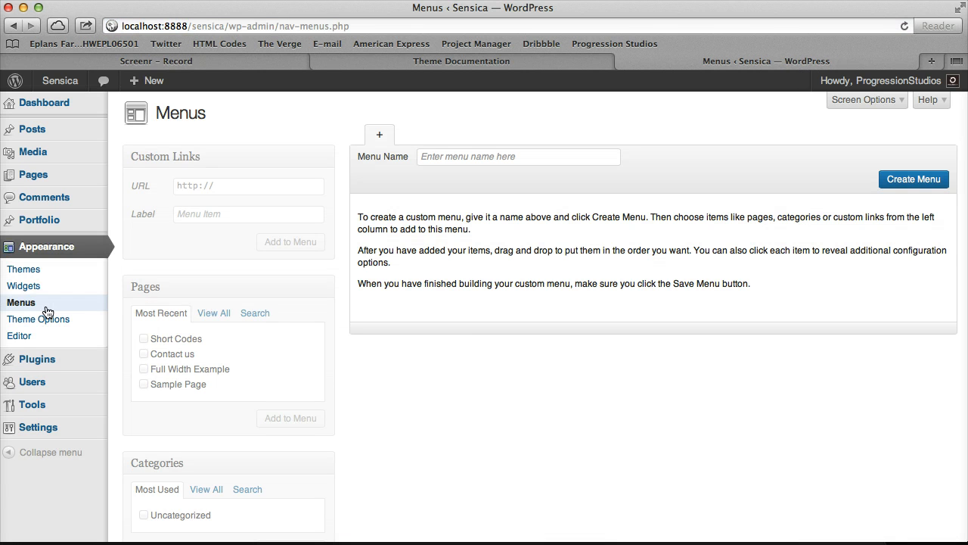
{"action": "left_click", "coordinate": [496, 157]}
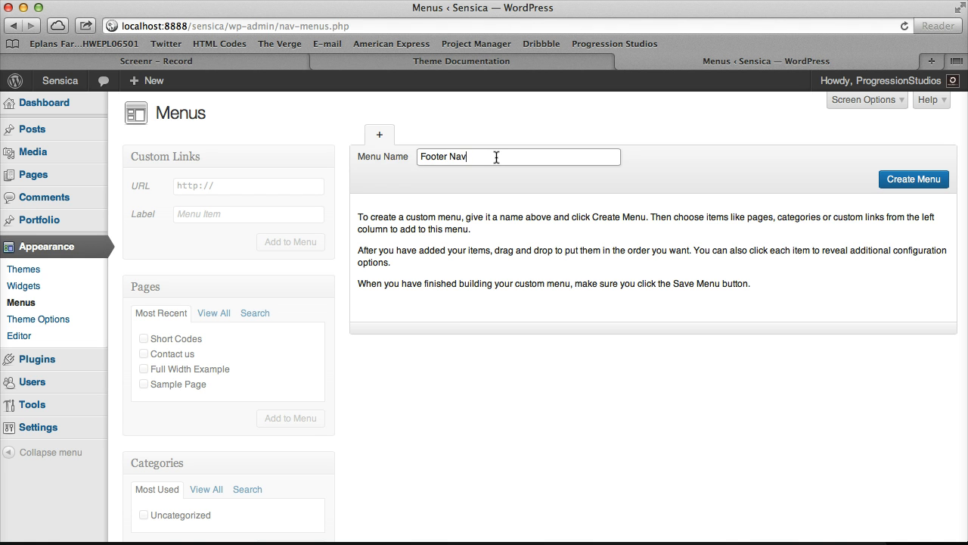
{"action": "type", "text": "Footer Navigation"}
{"action": "key", "text": "Return"}
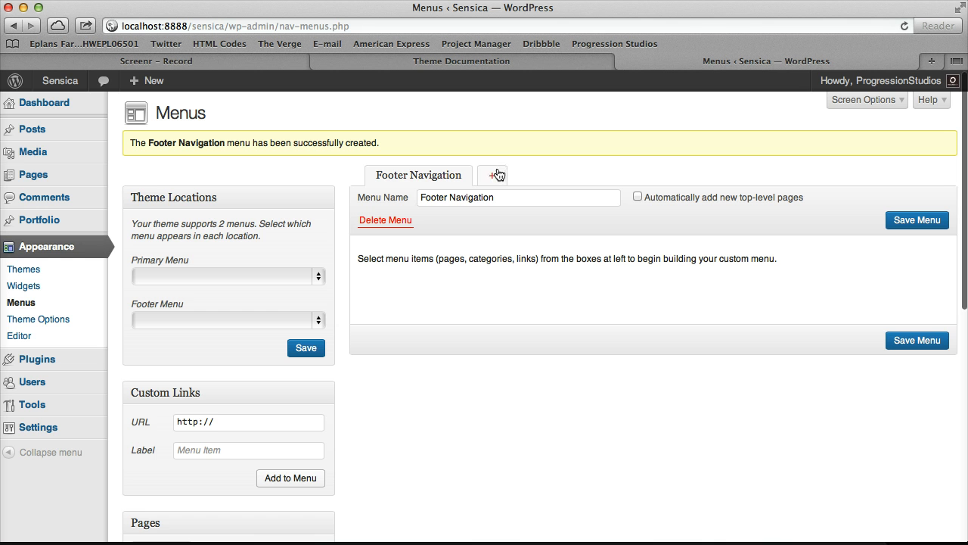
Create a second menu named Main Navigation.
{"action": "left_click", "coordinate": [497, 174]}
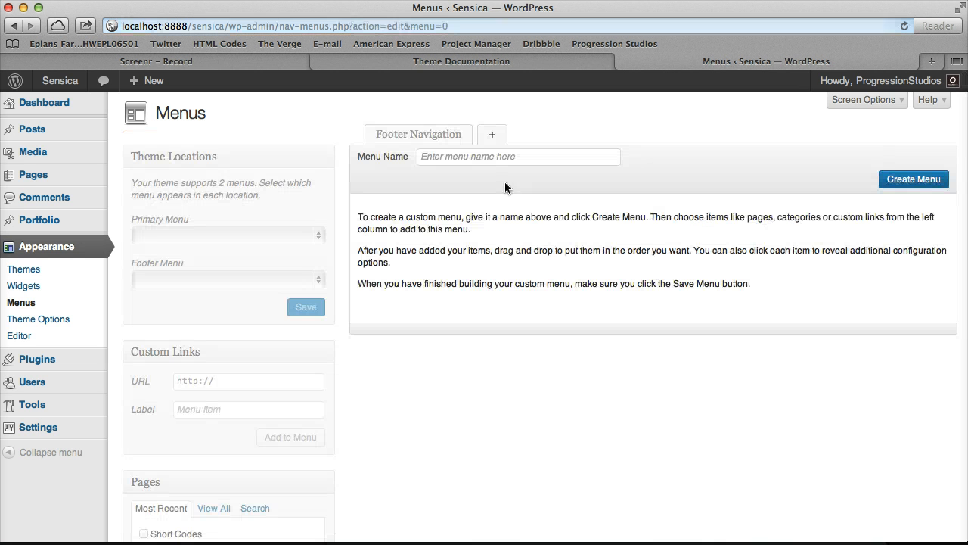
{"action": "left_click", "coordinate": [483, 163]}
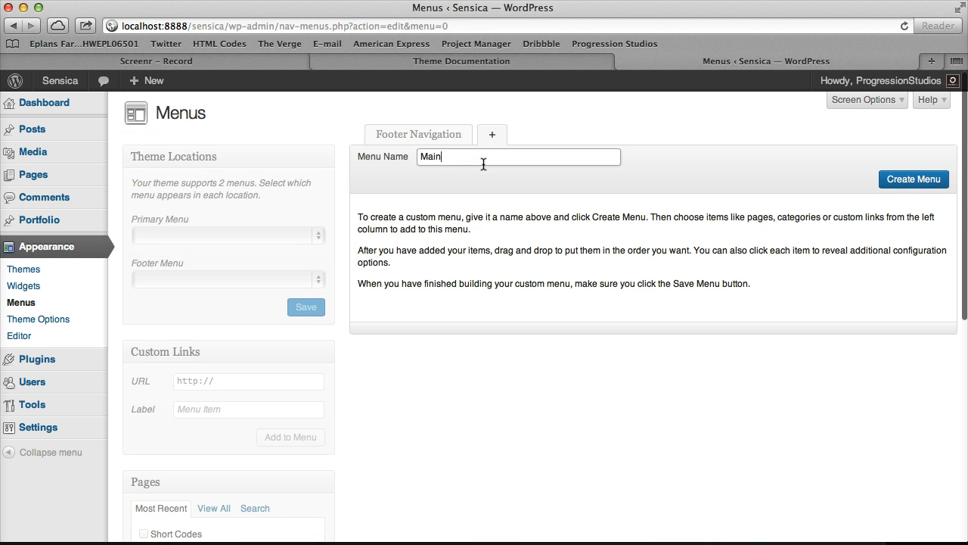
{"action": "type", "text": "Main Navigation"}
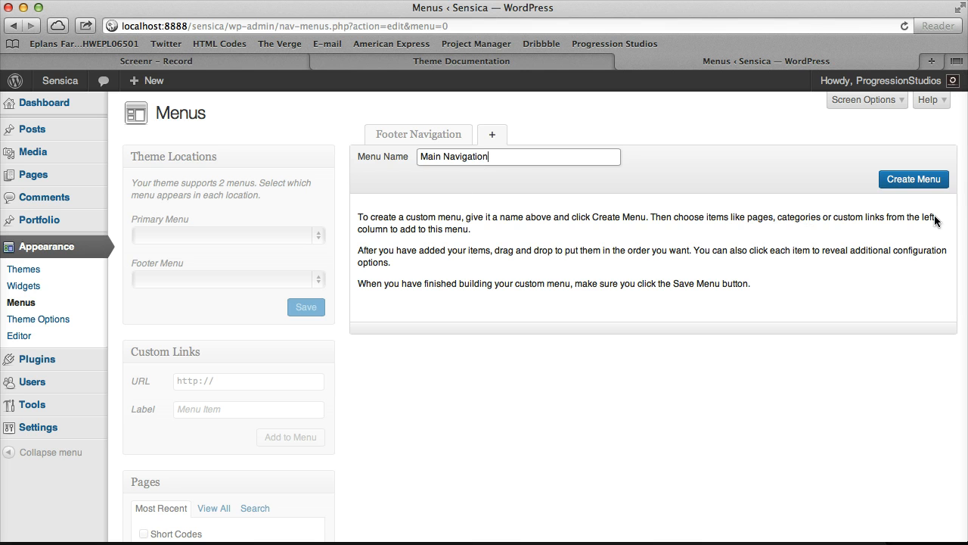
{"action": "left_click", "coordinate": [911, 180]}
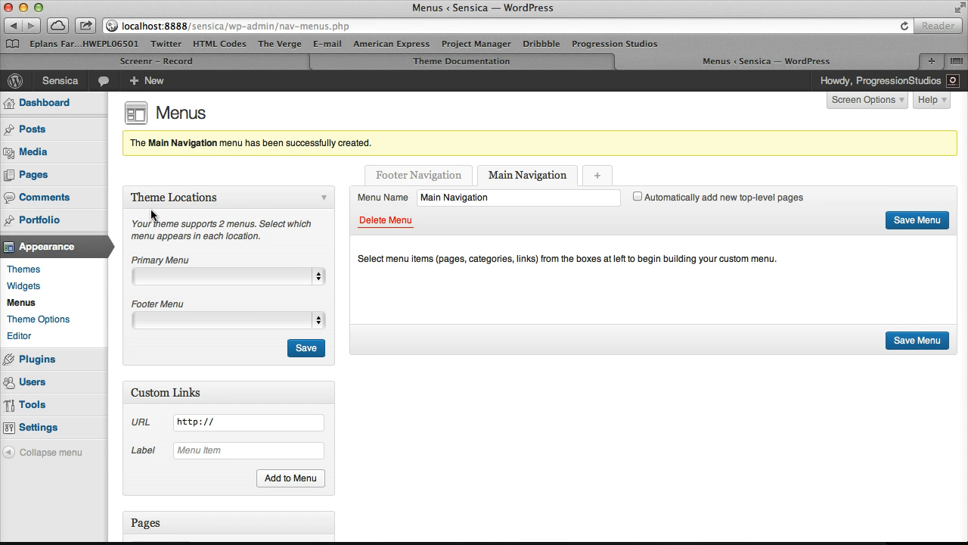
Assign Main Navigation as the Primary Menu and Footer Navigation as the Footer Menu, and save the theme locations.
{"action": "left_click", "coordinate": [180, 272]}
{"action": "left_click", "coordinate": [181, 299]}
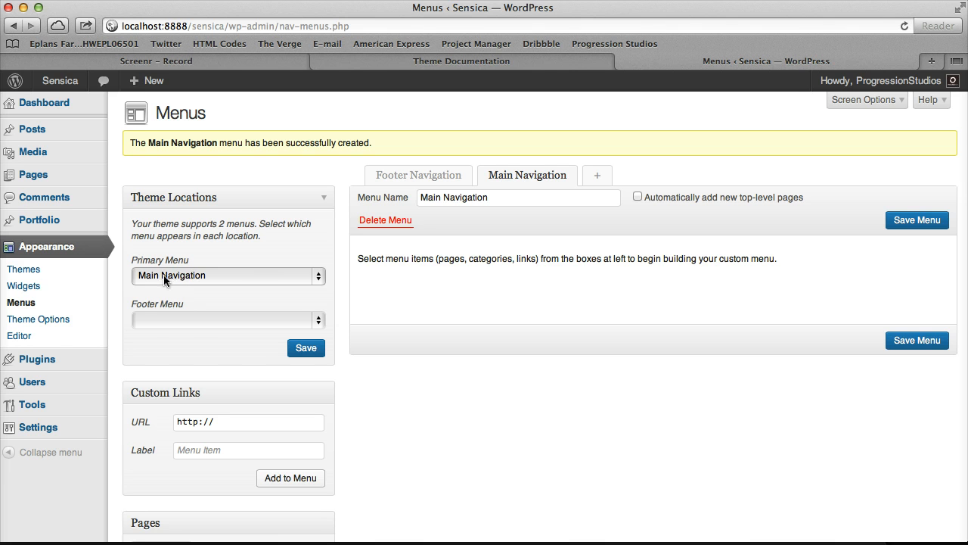
{"action": "left_click", "coordinate": [189, 319]}
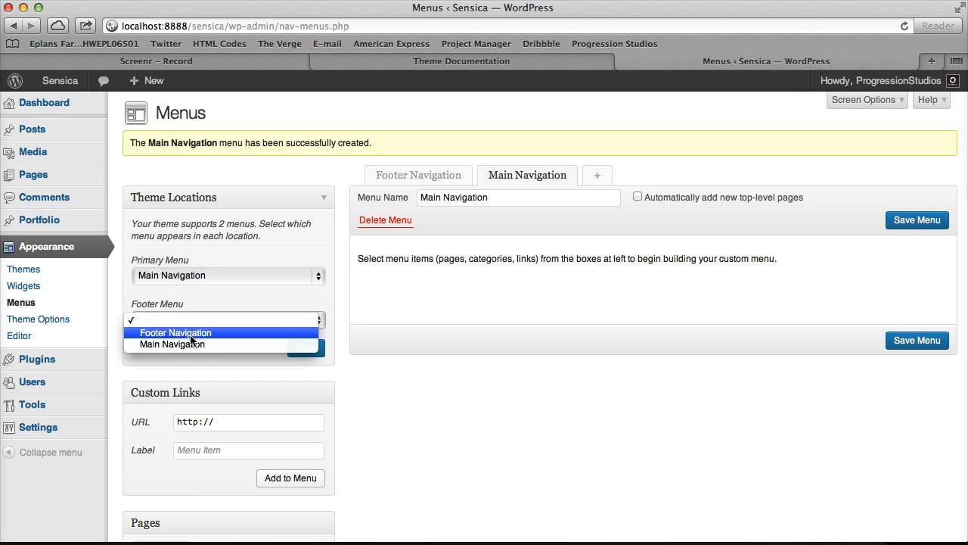
{"action": "left_click", "coordinate": [189, 331]}
{"action": "left_click", "coordinate": [315, 350]}
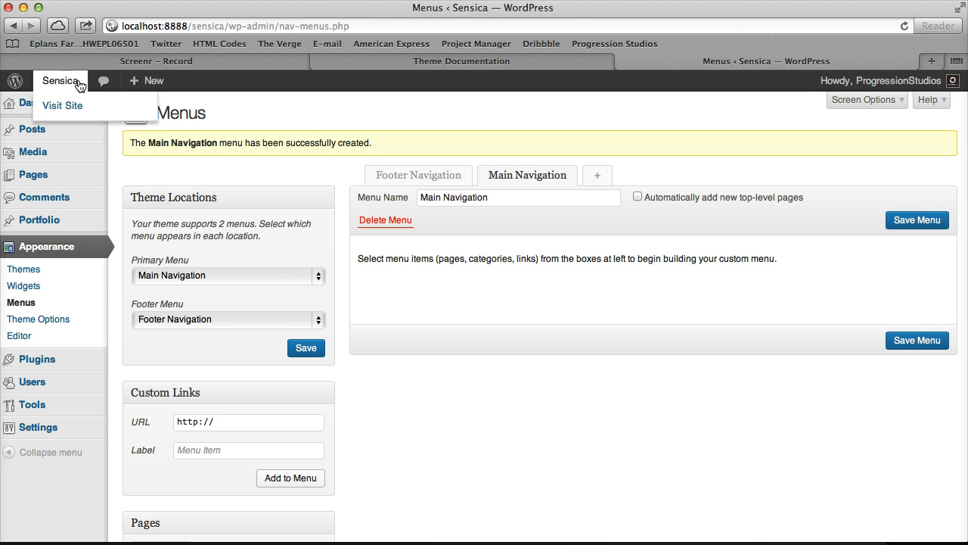
Open the live site in a separate browser tab and check the navigation areas in its header and footer.
{"action": "right_click", "coordinate": [72, 80]}
{"action": "left_click", "coordinate": [146, 101]}
{"action": "left_click", "coordinate": [832, 62]}
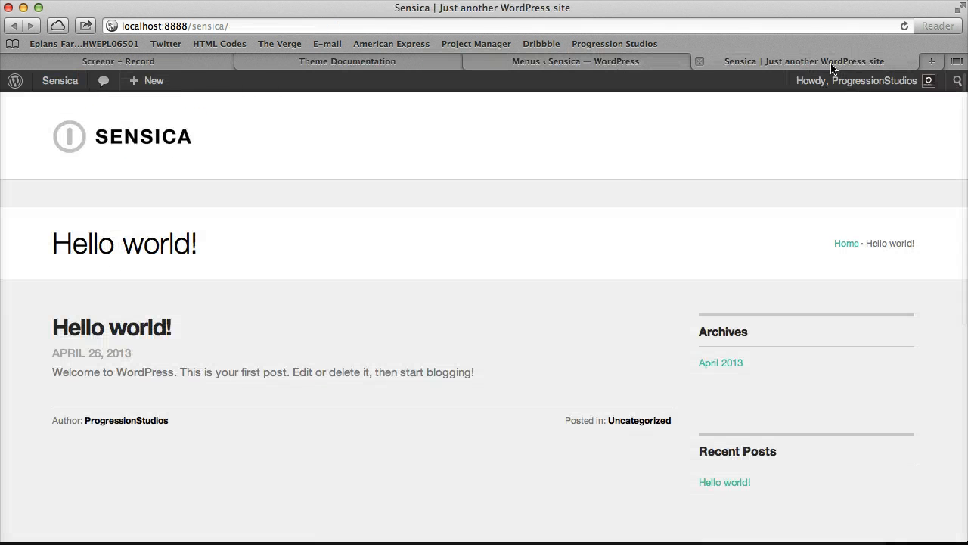
{"action": "scroll", "coordinate": [725, 157], "scroll_direction": "down", "scroll_amount": 10}
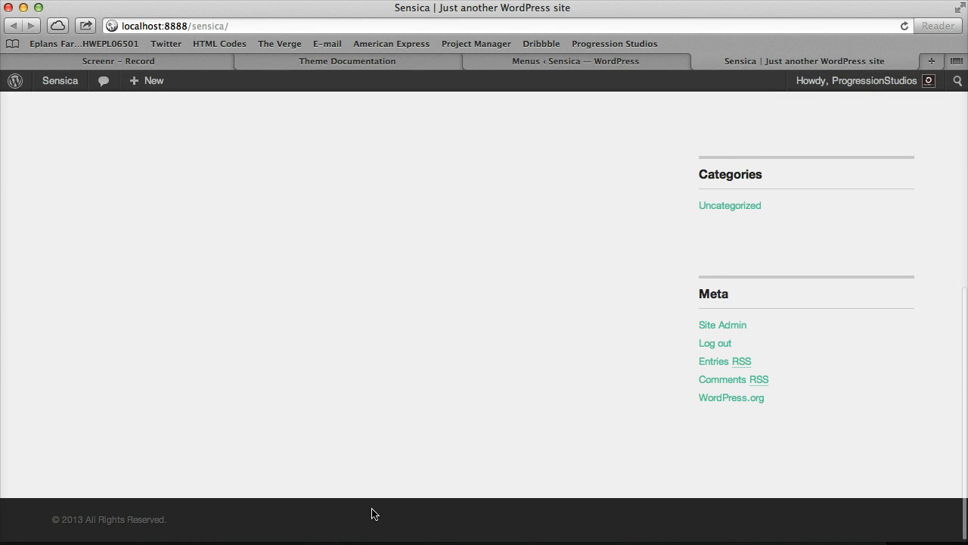
{"action": "scroll", "coordinate": [372, 514], "scroll_direction": "up", "scroll_amount": 10}
{"action": "scroll", "coordinate": [597, 257], "scroll_direction": "down", "scroll_amount": 10}
{"action": "scroll", "coordinate": [655, 507], "scroll_direction": "up", "scroll_amount": 10}
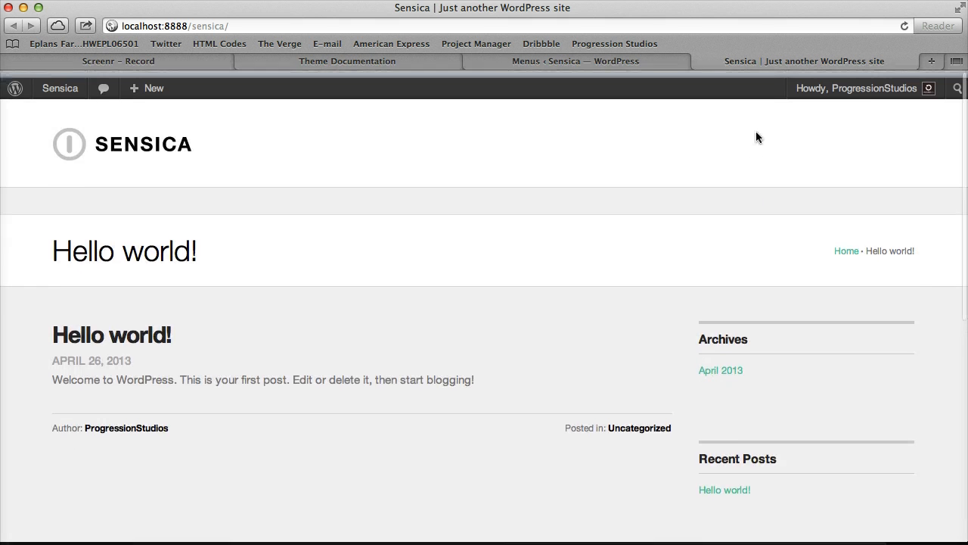
Add the Home, Contact us and Full Width Example pages to the Footer Navigation menu and save it.
{"action": "left_click", "coordinate": [582, 66]}
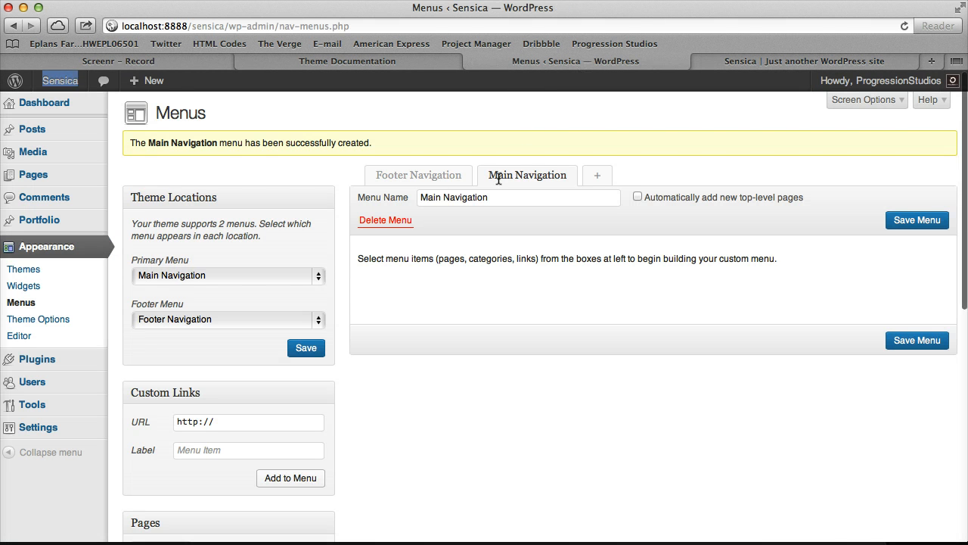
{"action": "left_click", "coordinate": [441, 182]}
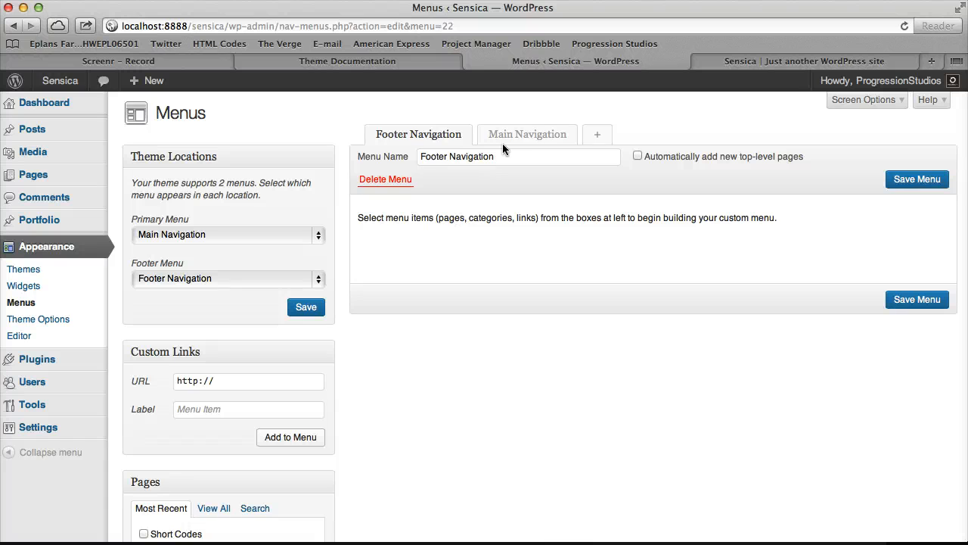
{"action": "scroll", "coordinate": [470, 350], "scroll_direction": "down", "scroll_amount": 5}
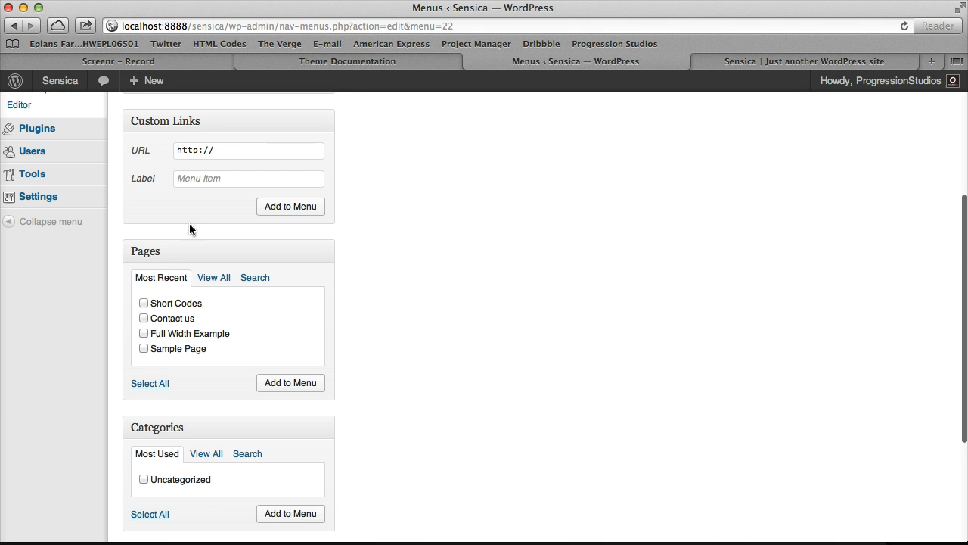
{"action": "scroll", "coordinate": [208, 284], "scroll_direction": "up", "scroll_amount": 4}
{"action": "scroll", "coordinate": [227, 329], "scroll_direction": "down", "scroll_amount": 5}
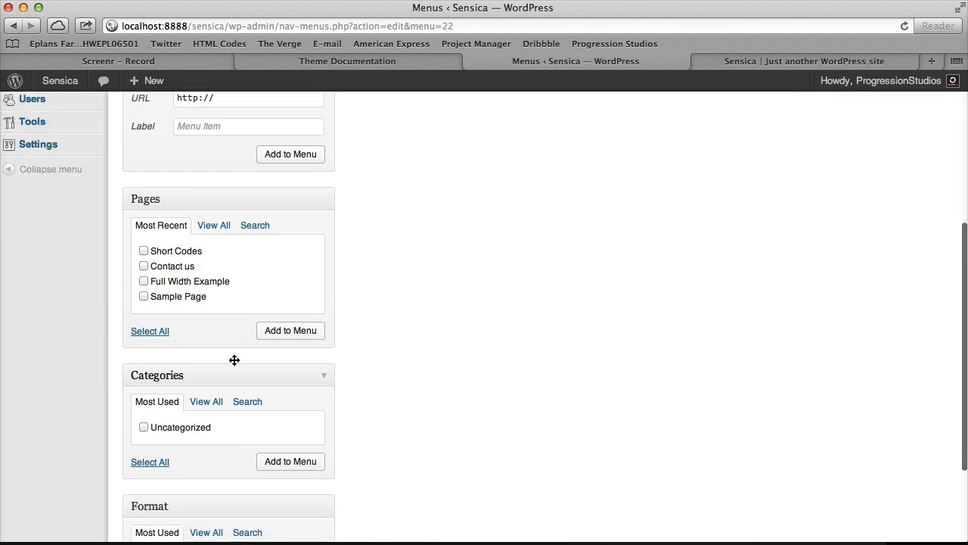
{"action": "left_click", "coordinate": [214, 225]}
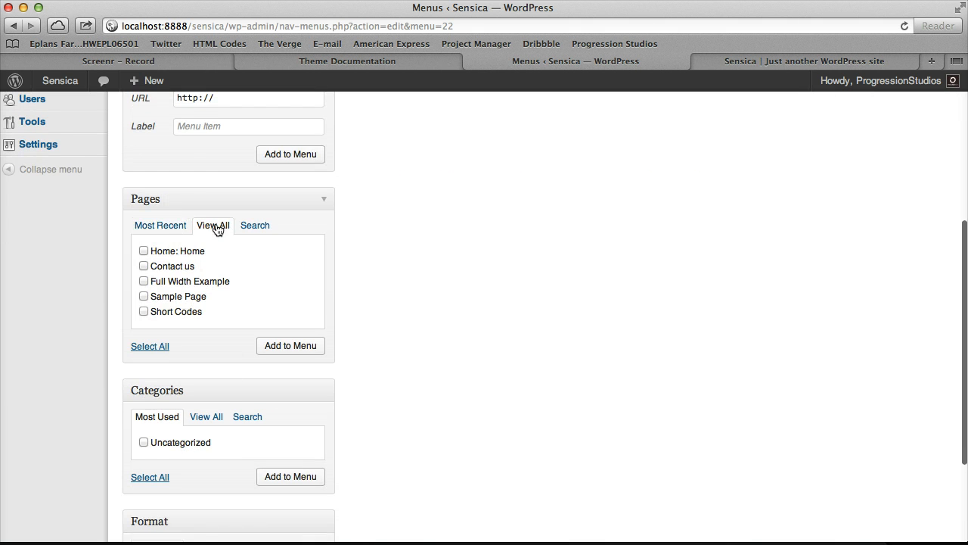
{"action": "left_click", "coordinate": [178, 254]}
{"action": "left_click", "coordinate": [169, 265]}
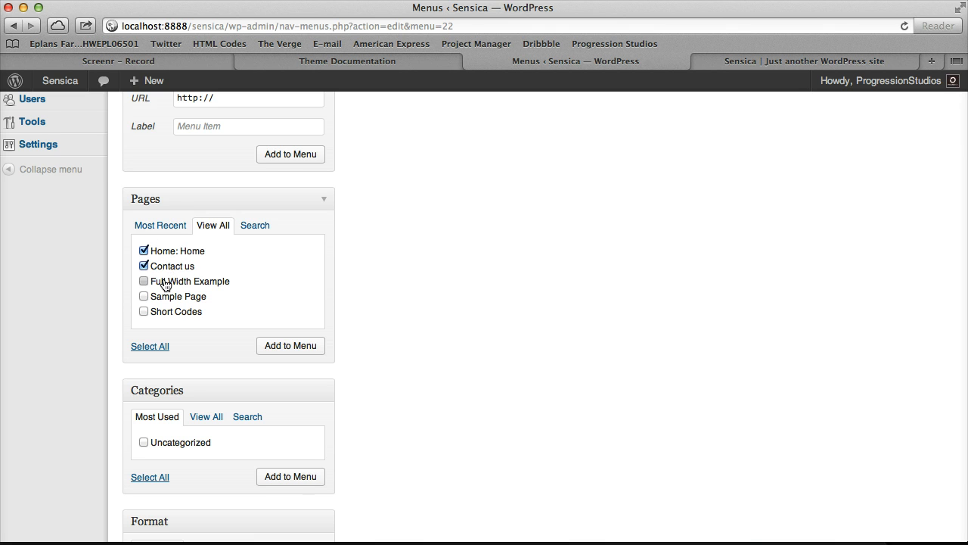
{"action": "left_click", "coordinate": [166, 284]}
{"action": "left_click", "coordinate": [281, 345]}
{"action": "scroll", "coordinate": [305, 344], "scroll_direction": "up", "scroll_amount": 8}
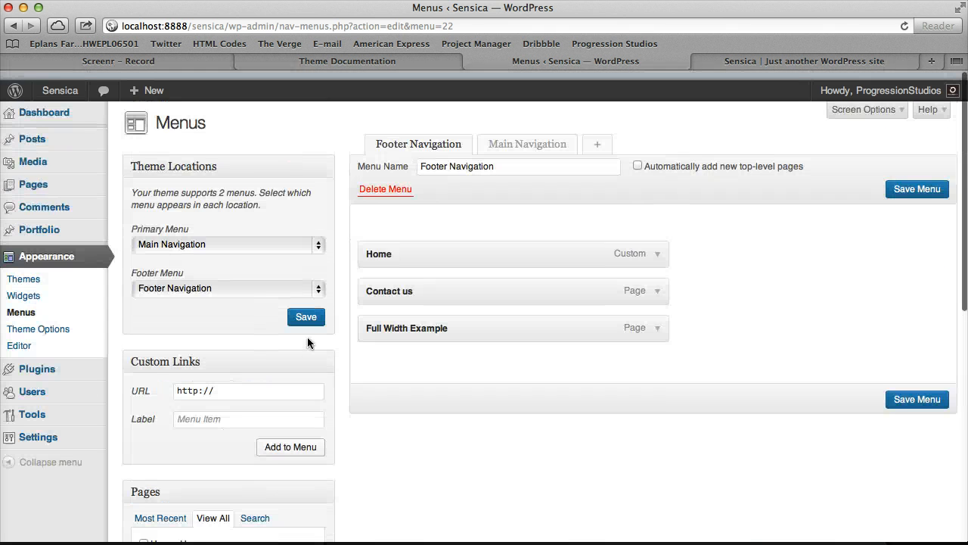
{"action": "scroll", "coordinate": [307, 343], "scroll_direction": "down", "scroll_amount": 1}
{"action": "left_click", "coordinate": [912, 177]}
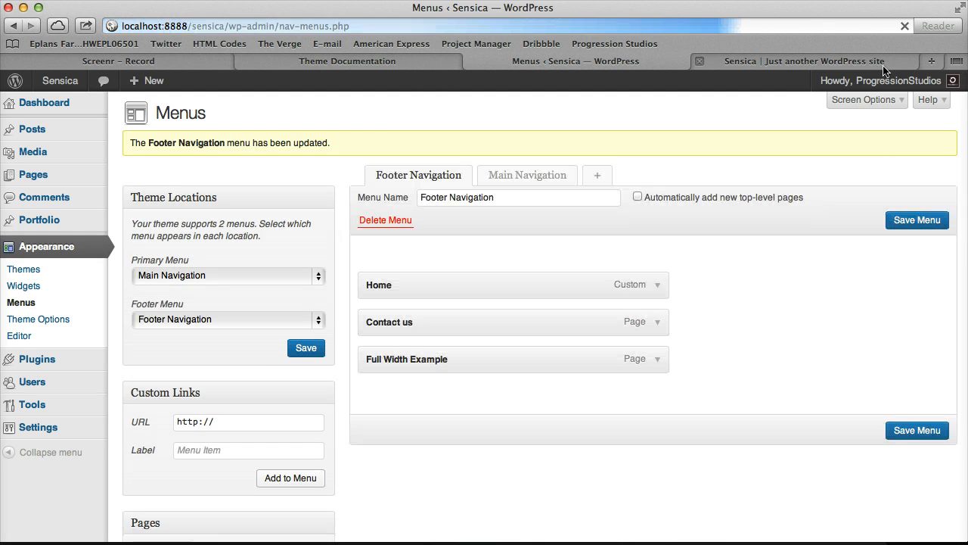
Reload the live site and check the navigation links in its footer.
{"action": "left_click", "coordinate": [885, 62]}
{"action": "left_click", "coordinate": [903, 28]}
{"action": "scroll", "coordinate": [598, 272], "scroll_direction": "down", "scroll_amount": 10}
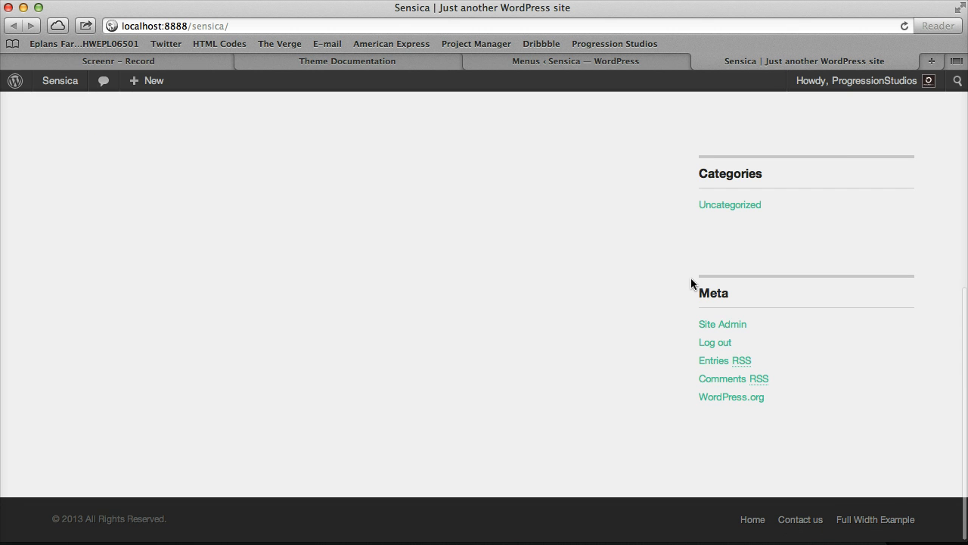
{"action": "scroll", "coordinate": [691, 279], "scroll_direction": "up", "scroll_amount": 10}
Add the Home, Contact us, Full Width Example and Sample Page entries to the Main Navigation menu and save it.
{"action": "left_click", "coordinate": [595, 64]}
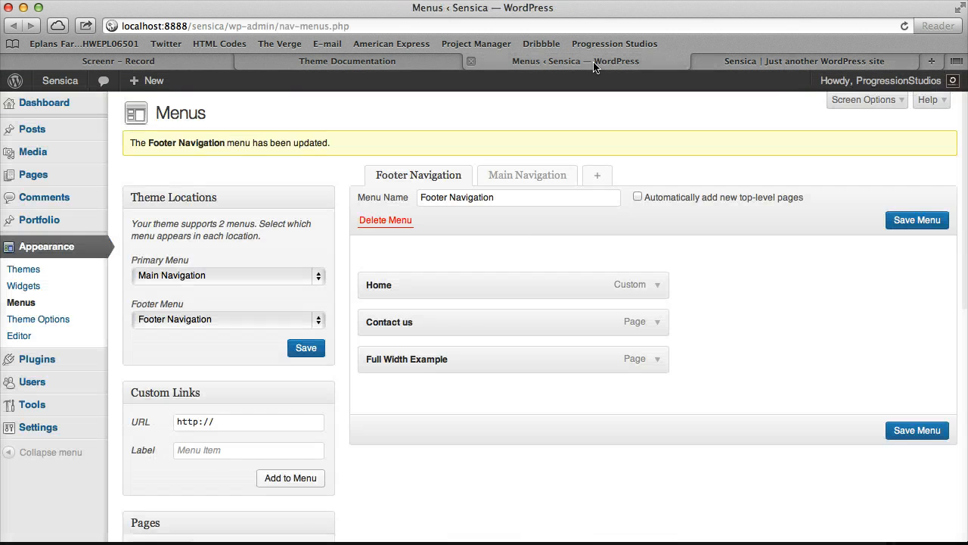
{"action": "left_click", "coordinate": [536, 176]}
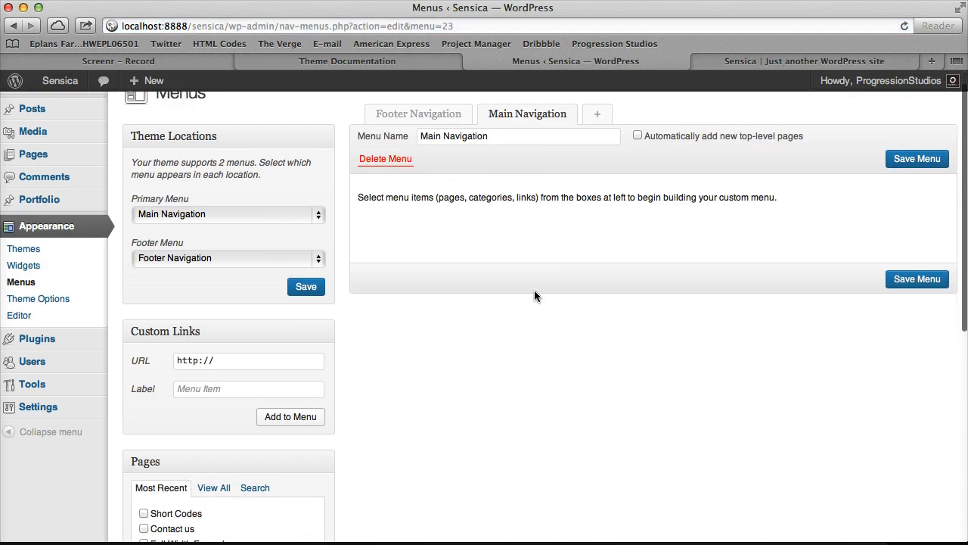
{"action": "scroll", "coordinate": [378, 287], "scroll_direction": "down", "scroll_amount": 5}
{"action": "left_click", "coordinate": [208, 266]}
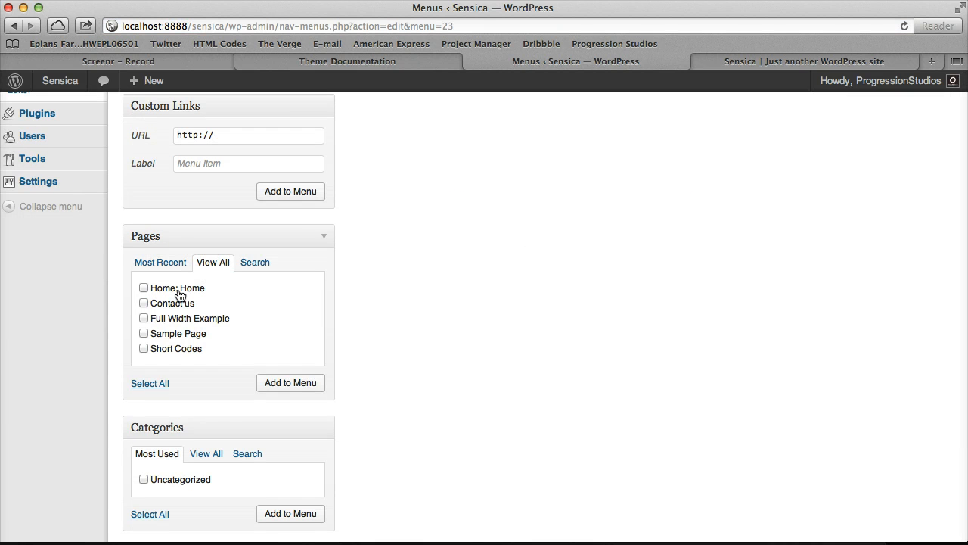
{"action": "left_click", "coordinate": [180, 289]}
{"action": "left_click", "coordinate": [170, 306]}
{"action": "left_click", "coordinate": [169, 322]}
{"action": "left_click", "coordinate": [162, 334]}
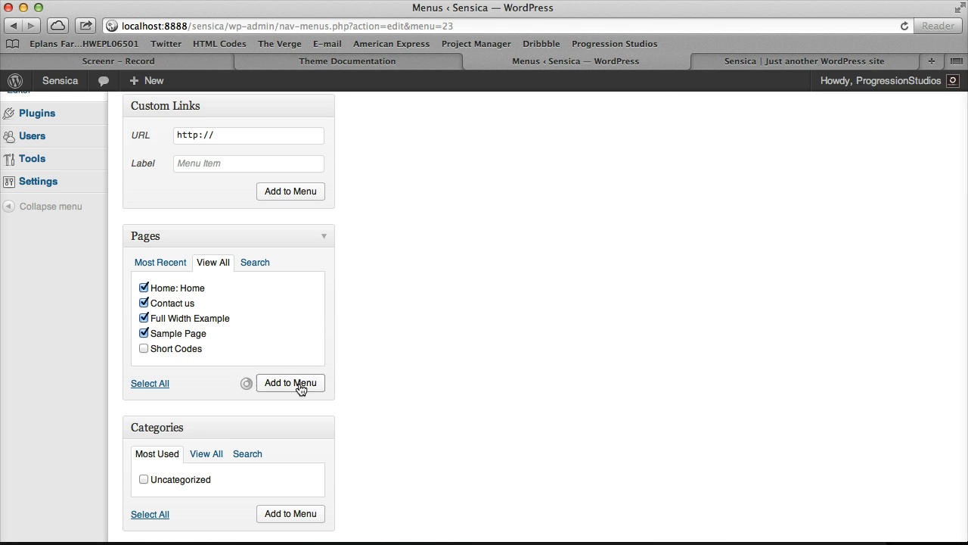
{"action": "scroll", "coordinate": [459, 380], "scroll_direction": "up", "scroll_amount": 5}
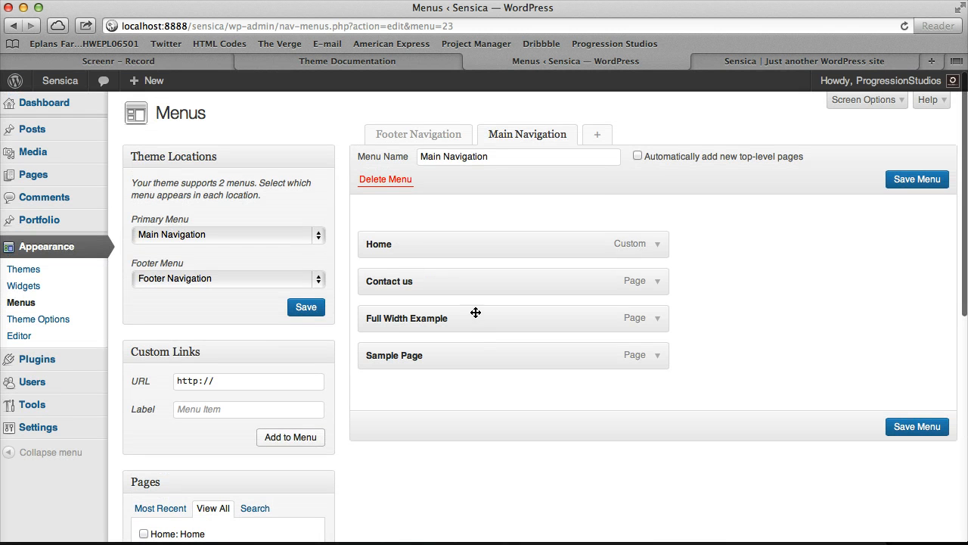
{"action": "left_click", "coordinate": [903, 184]}
Reload the live site to check the main navigation in its header.
{"action": "left_click", "coordinate": [872, 68]}
{"action": "left_click", "coordinate": [904, 26]}
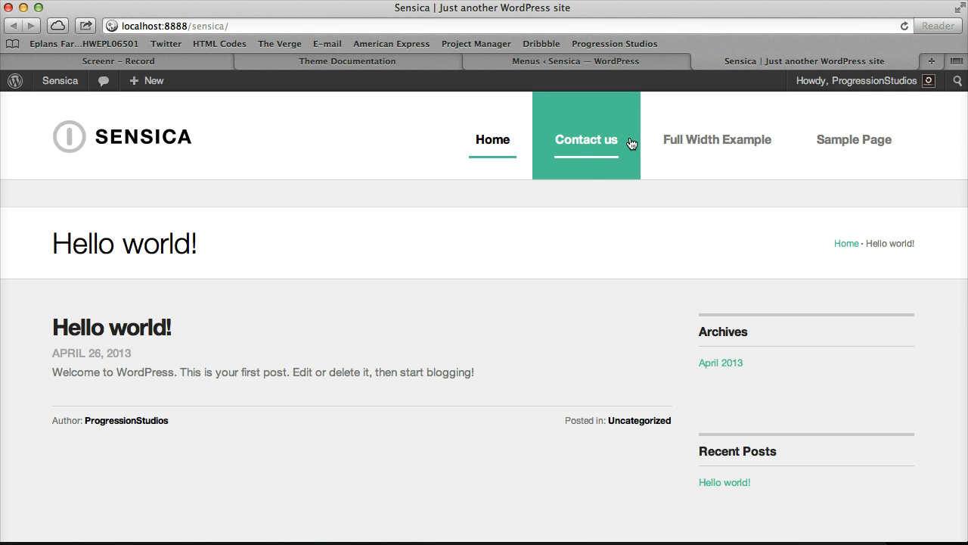
Reorder the Main Navigation entries to Home, Sample Page, Full Width Example, Contact us, and reload the live site.
{"action": "left_click", "coordinate": [647, 63]}
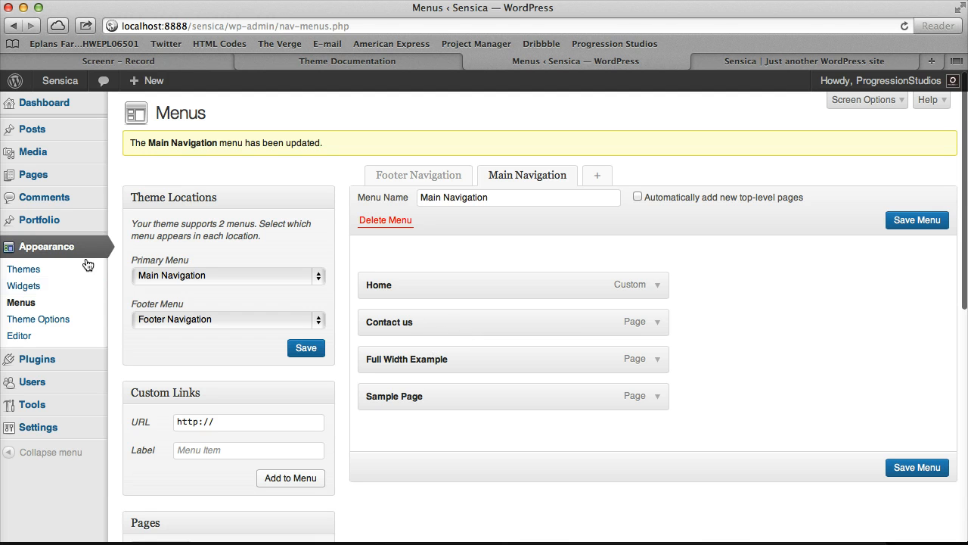
{"action": "left_click_drag", "start_coordinate": [482, 321], "coordinate": [462, 370]}
{"action": "left_click_drag", "start_coordinate": [446, 326], "coordinate": [452, 360]}
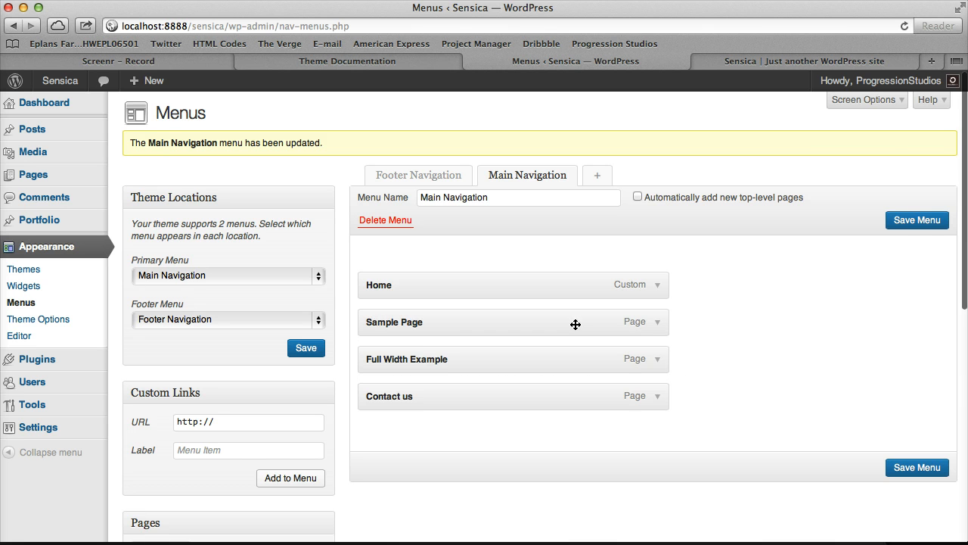
{"action": "left_click", "coordinate": [804, 61]}
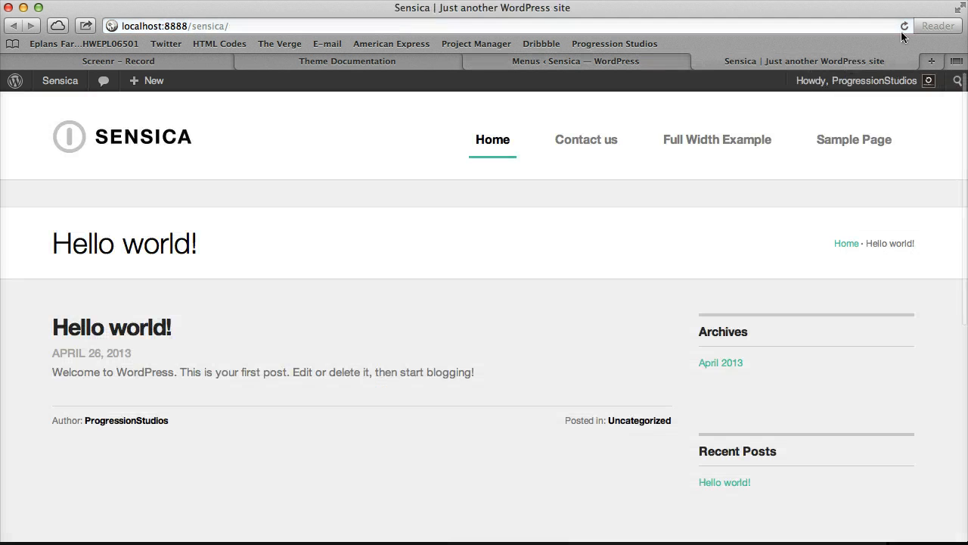
{"action": "left_click", "coordinate": [904, 26]}
Remove the Full Width Example entry from the Main Navigation menu and save the menu.
{"action": "left_click", "coordinate": [633, 65]}
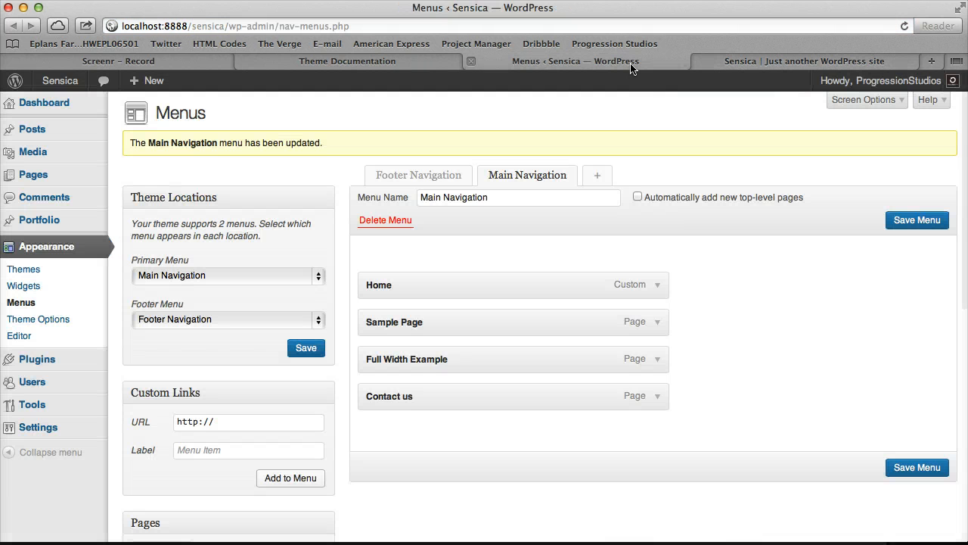
{"action": "scroll", "coordinate": [661, 339], "scroll_direction": "down", "scroll_amount": 2}
{"action": "left_click", "coordinate": [658, 349]}
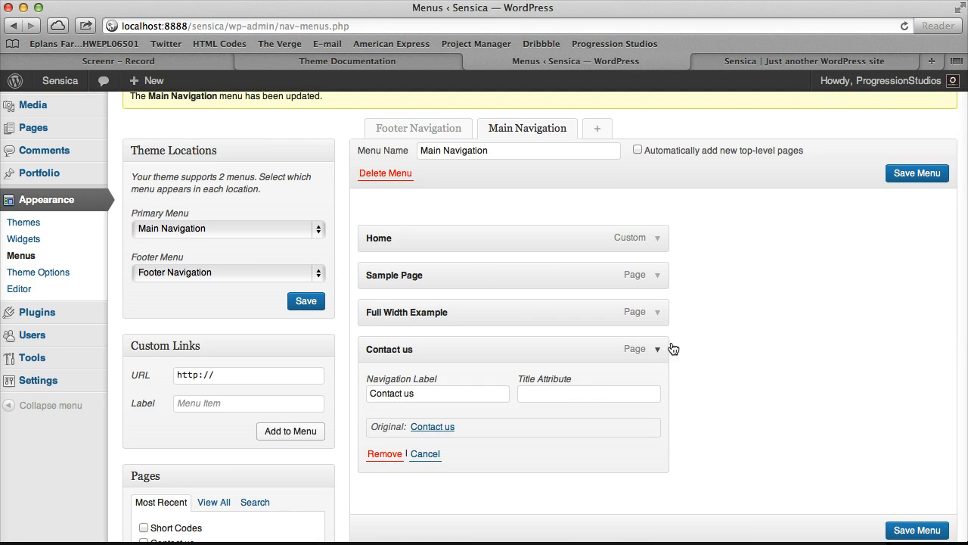
{"action": "left_click", "coordinate": [658, 315]}
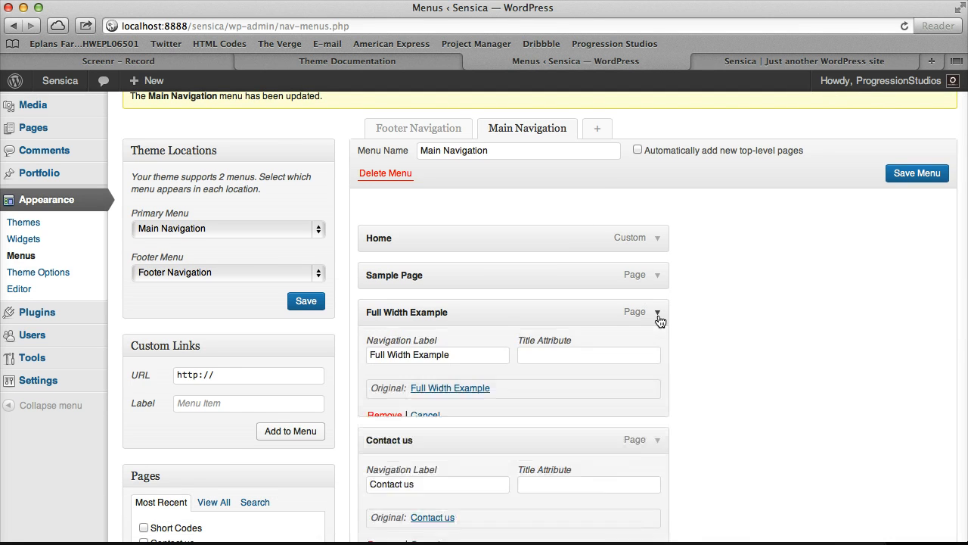
{"action": "left_click", "coordinate": [388, 421]}
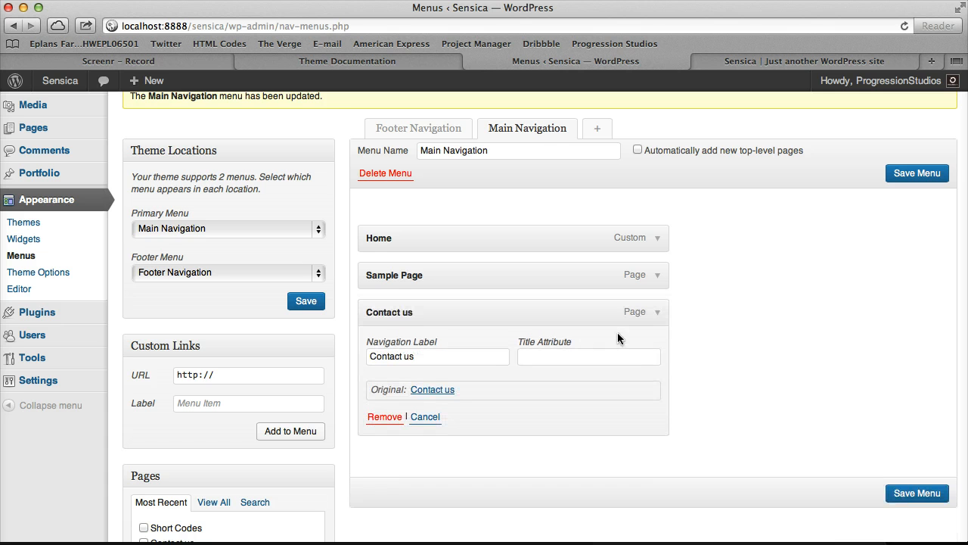
{"action": "left_click", "coordinate": [657, 312]}
{"action": "left_click", "coordinate": [916, 173]}
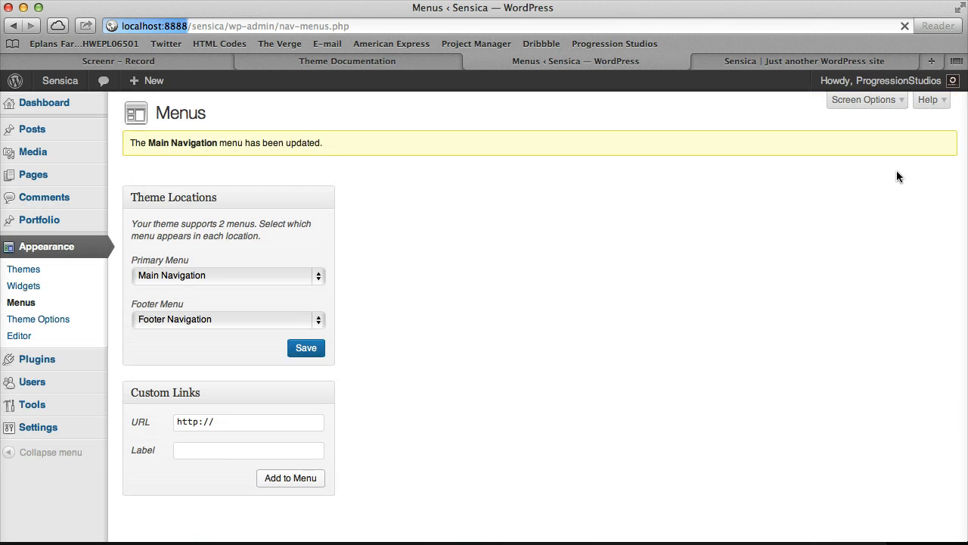
Add the Full Width Example page between Sample Page and Contact us in Main Navigation, save the menu and reload the live site.
{"action": "scroll", "coordinate": [616, 274], "scroll_direction": "down", "scroll_amount": 10}
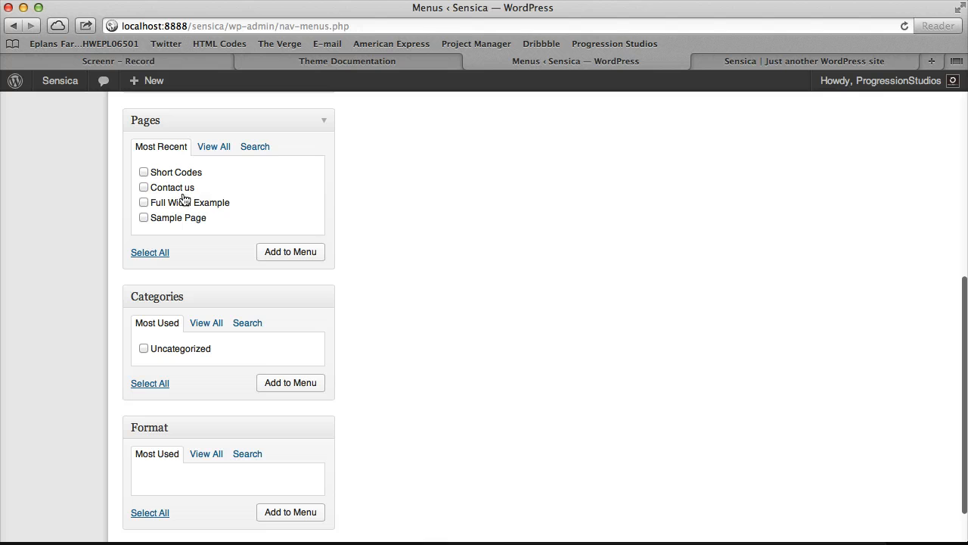
{"action": "left_click", "coordinate": [187, 202]}
{"action": "scroll", "coordinate": [576, 258], "scroll_direction": "up", "scroll_amount": 10}
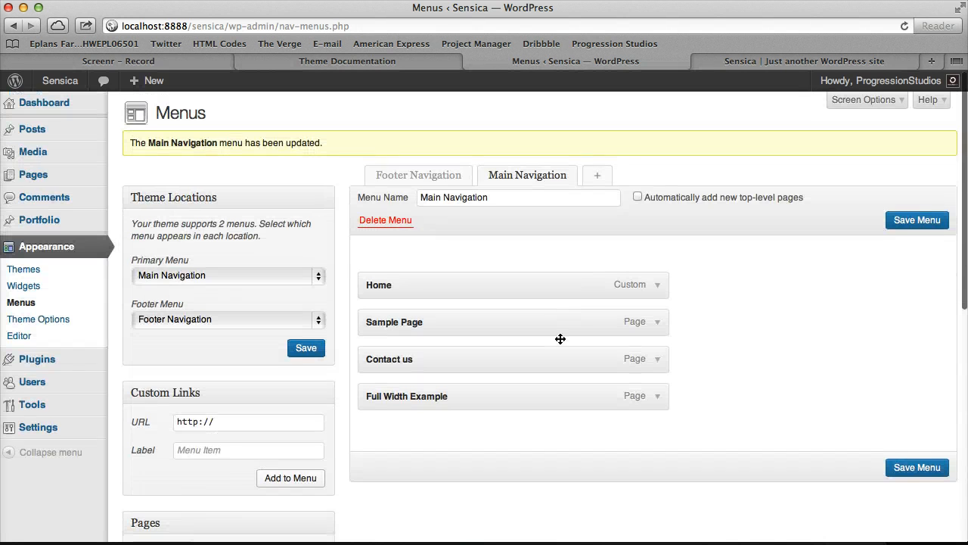
{"action": "left_click_drag", "start_coordinate": [480, 407], "coordinate": [485, 363]}
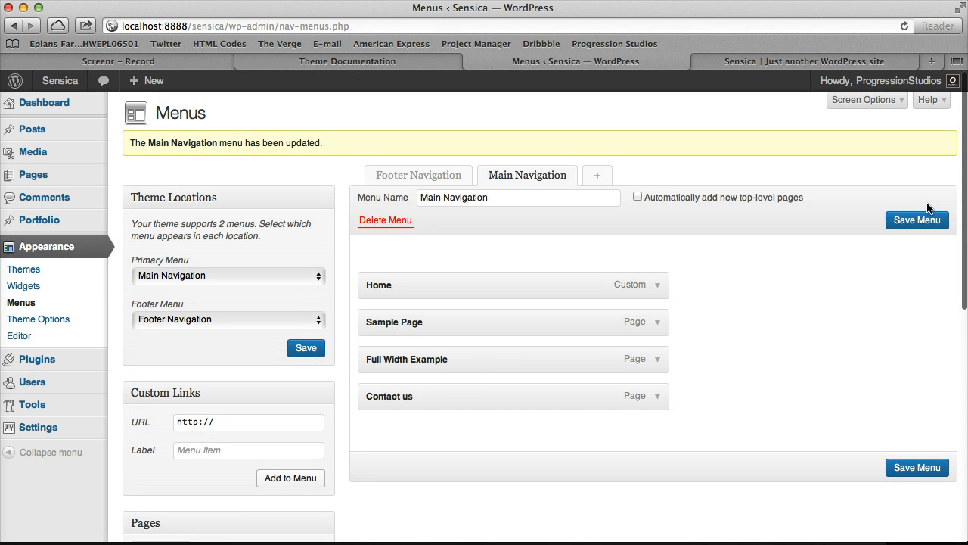
{"action": "left_click", "coordinate": [918, 220]}
{"action": "left_click", "coordinate": [804, 61]}
{"action": "left_click", "coordinate": [904, 26]}
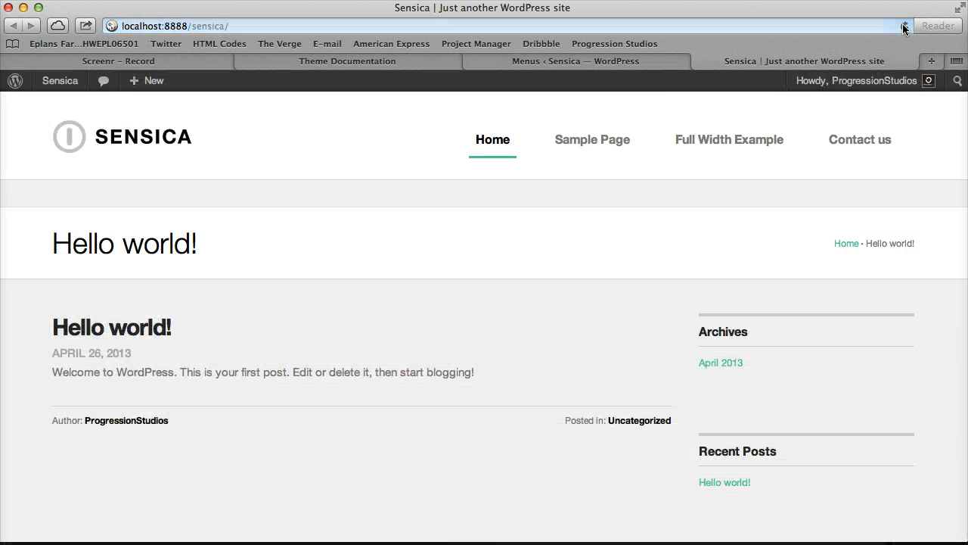
Nest the Full Width Example entry under Sample Page in the Main Navigation menu and save it.
{"action": "left_click", "coordinate": [575, 61]}
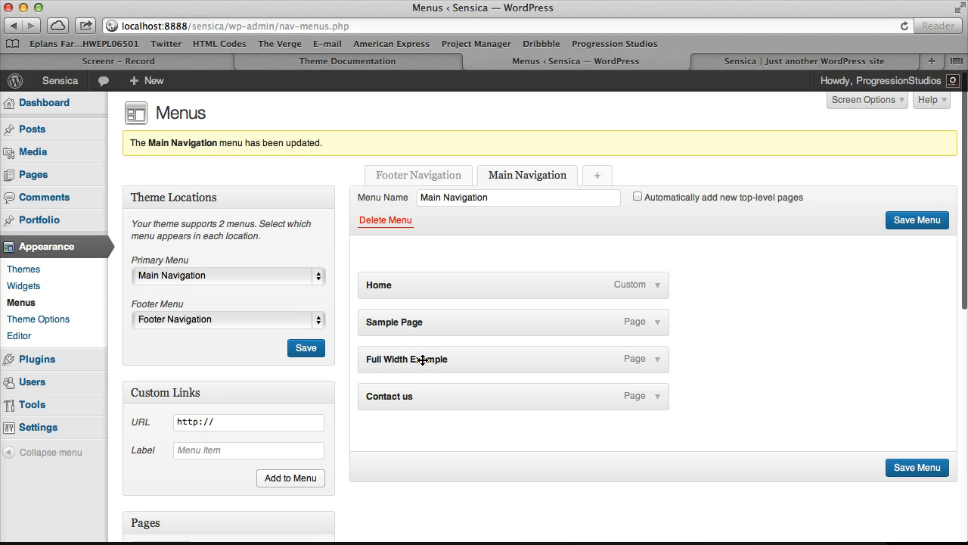
{"action": "left_click_drag", "start_coordinate": [407, 360], "coordinate": [371, 356]}
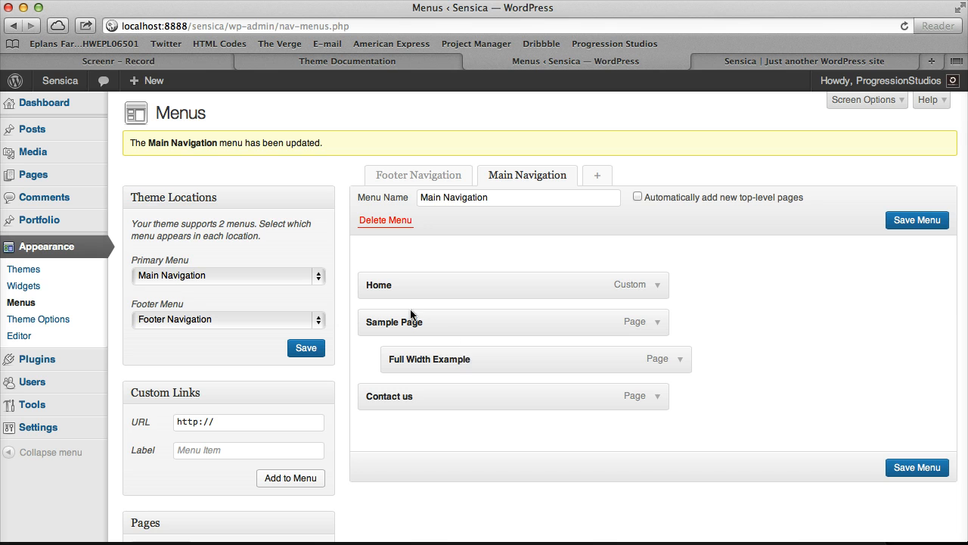
{"action": "left_click", "coordinate": [919, 220]}
Reload the live site and check the drop-down under Sample Page in the header navigation.
{"action": "left_click", "coordinate": [875, 60]}
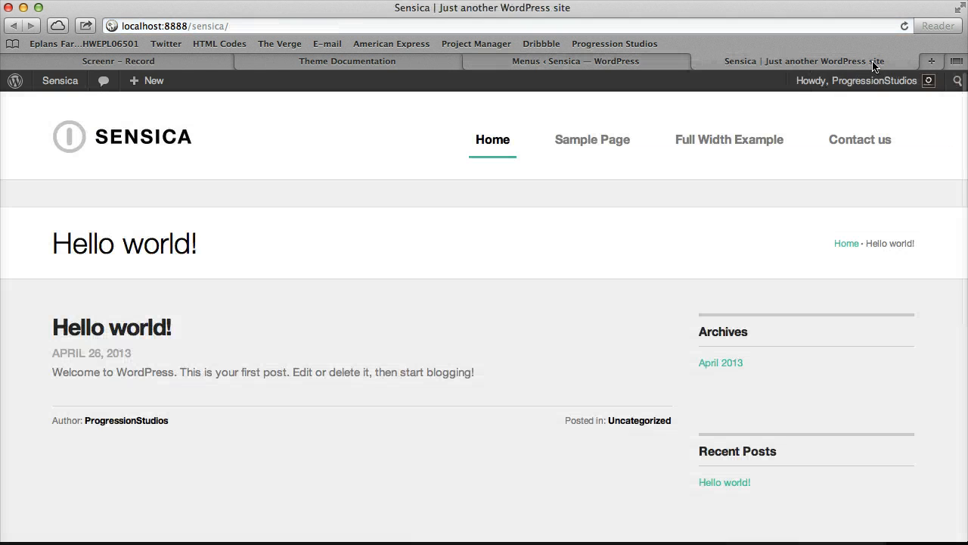
{"action": "left_click", "coordinate": [904, 26]}
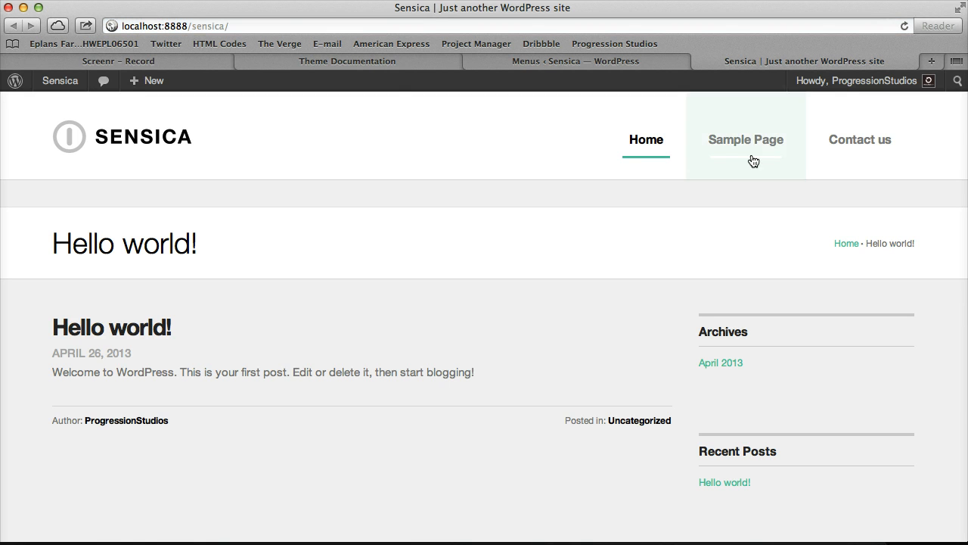
{"action": "mouse_move", "coordinate": [753, 161]}
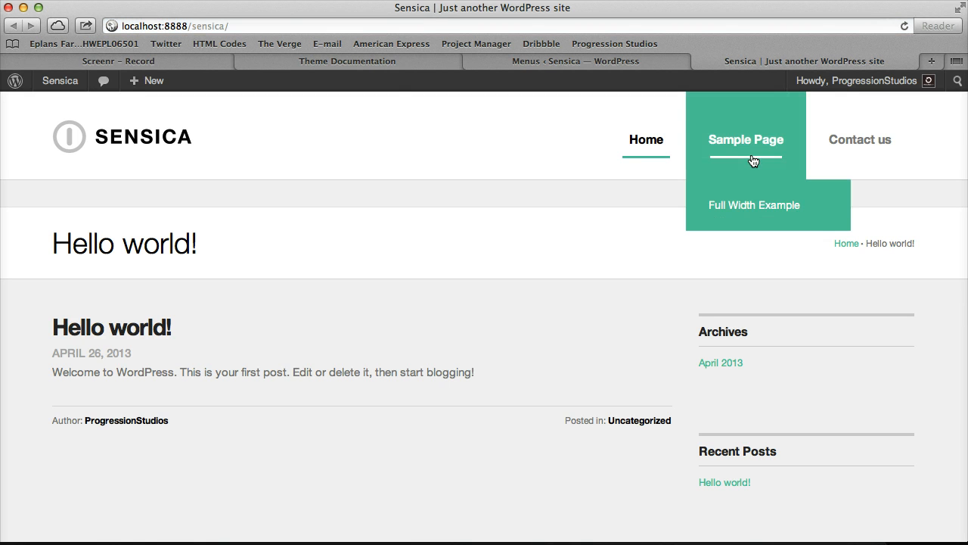
Add a second Contact us entry and a second Sample Page entry to the Main Navigation menu.
{"action": "left_click", "coordinate": [471, 61]}
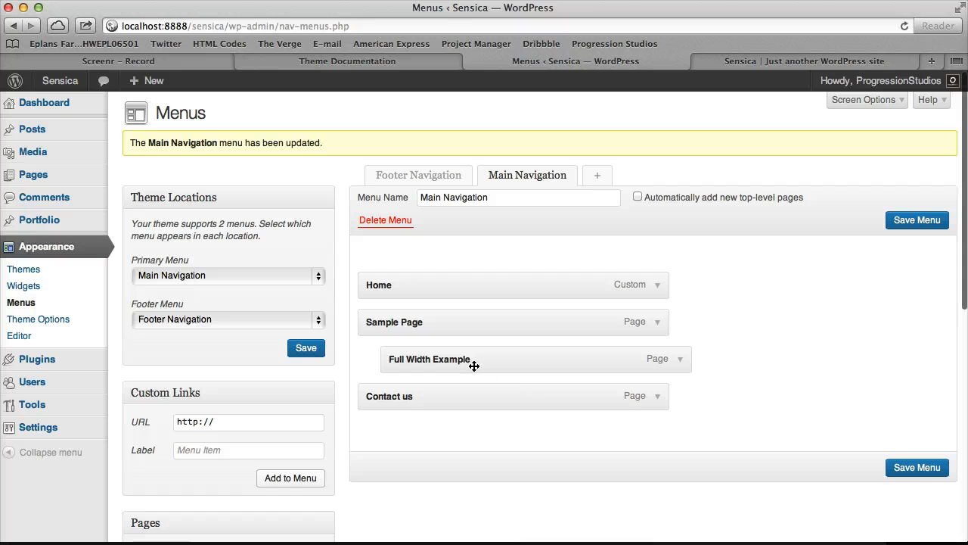
{"action": "left_click_drag", "start_coordinate": [474, 362], "coordinate": [404, 361]}
{"action": "scroll", "coordinate": [419, 365], "scroll_direction": "down", "scroll_amount": 5}
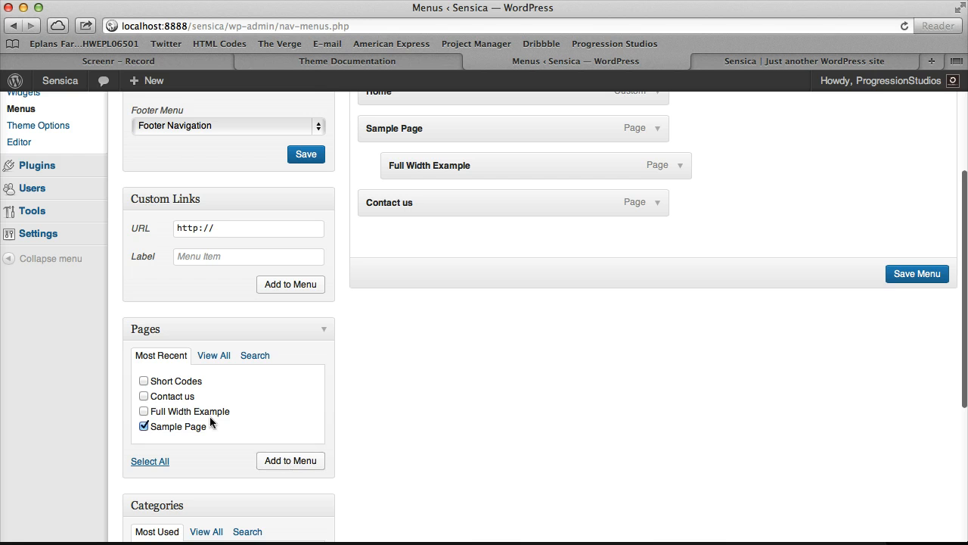
{"action": "left_click", "coordinate": [160, 396]}
{"action": "left_click", "coordinate": [298, 462]}
Nest the extra Contact us and Sample Page entries under the first Sample Page below Full Width Example, save the menu and reload the live site.
{"action": "scroll", "coordinate": [424, 347], "scroll_direction": "up", "scroll_amount": 3}
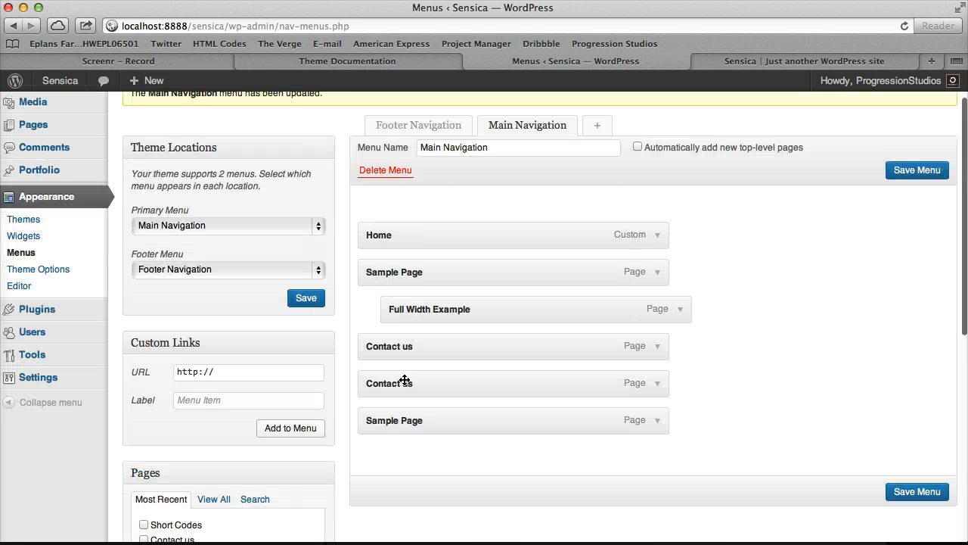
{"action": "left_click_drag", "start_coordinate": [405, 379], "coordinate": [432, 333]}
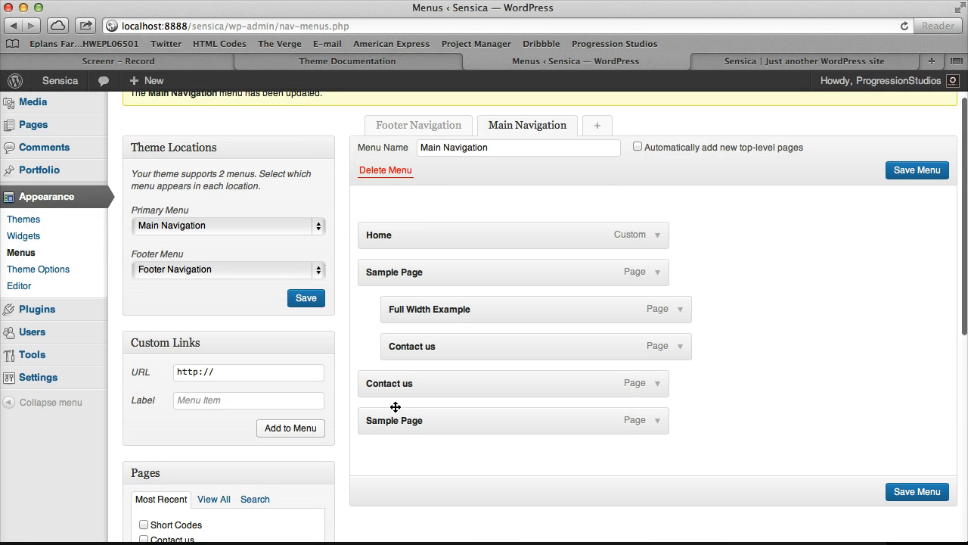
{"action": "left_click_drag", "start_coordinate": [396, 407], "coordinate": [401, 373]}
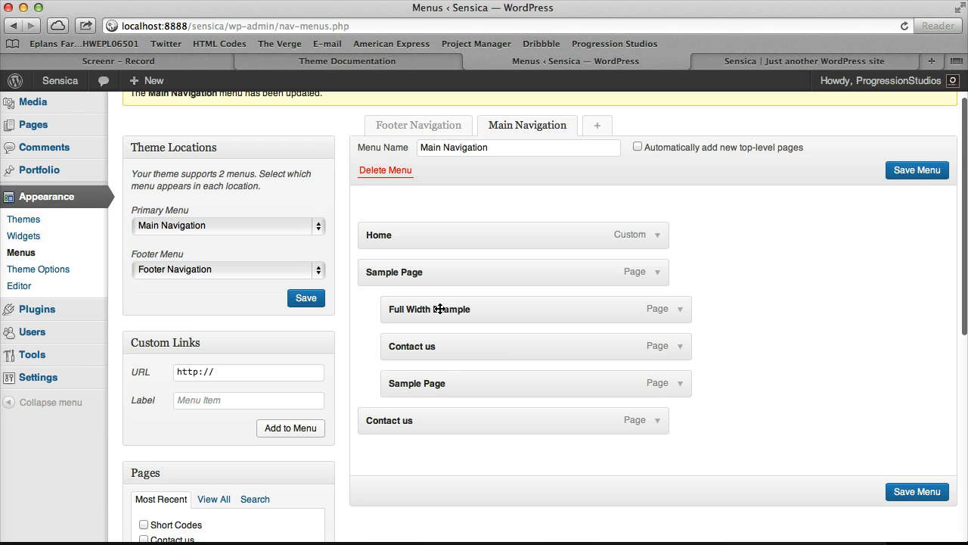
{"action": "left_click", "coordinate": [917, 169]}
{"action": "left_click", "coordinate": [896, 60]}
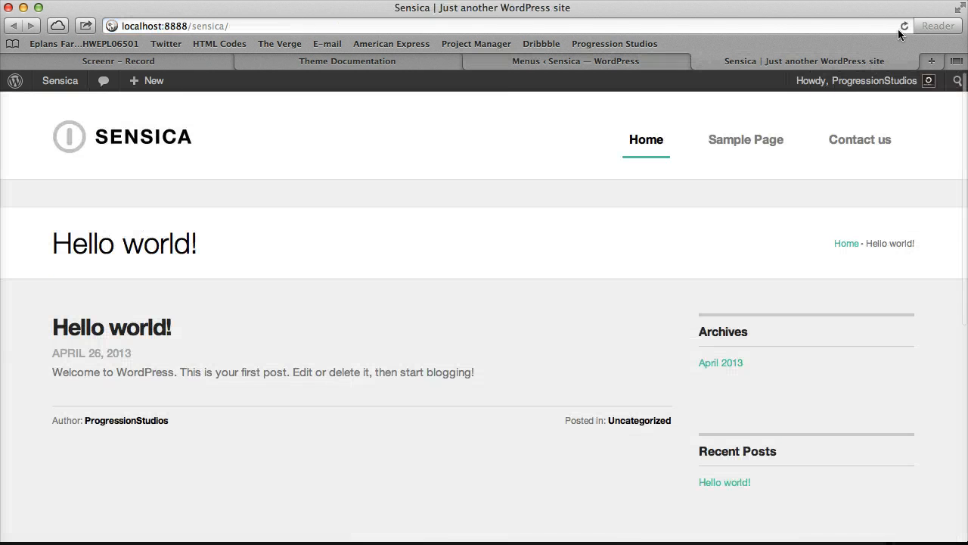
{"action": "left_click", "coordinate": [904, 26]}
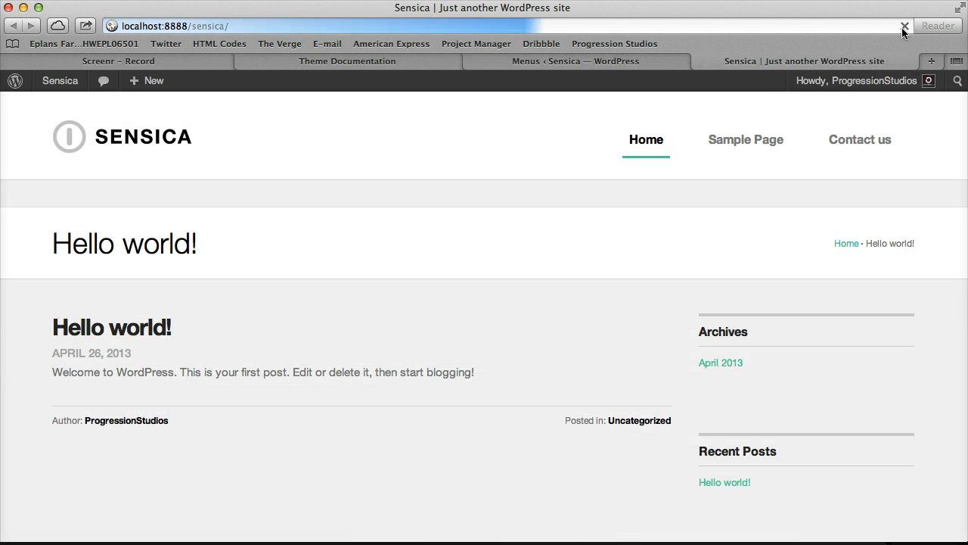
Nest the extra Contact us and Sample Page entries one level deeper, under Full Width Example, and save the Main Navigation menu.
{"action": "left_click", "coordinate": [597, 62]}
{"action": "left_click_drag", "start_coordinate": [416, 394], "coordinate": [442, 428]}
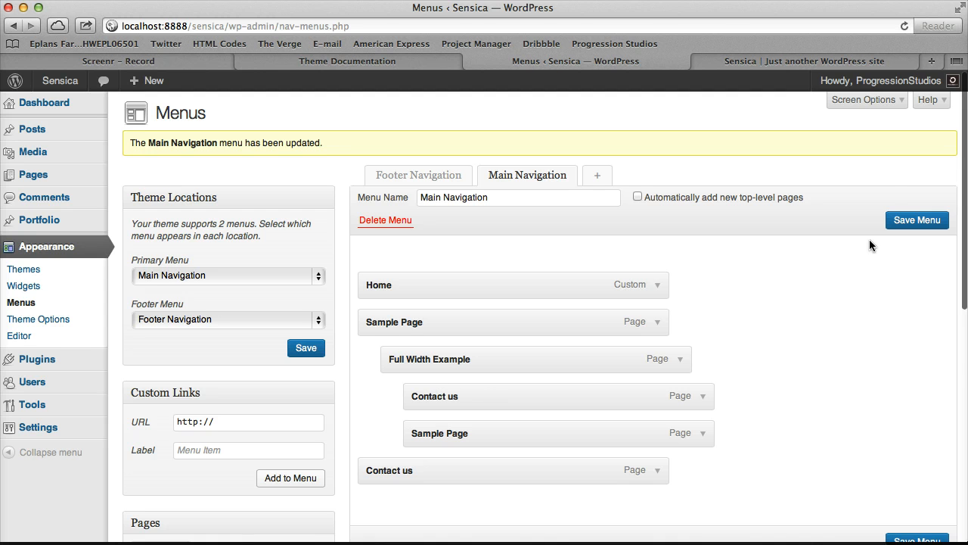
{"action": "left_click", "coordinate": [917, 220]}
Reload the live site, check the second-level drop-down under Full Width Example, and return to the Menus admin page.
{"action": "left_click", "coordinate": [804, 61]}
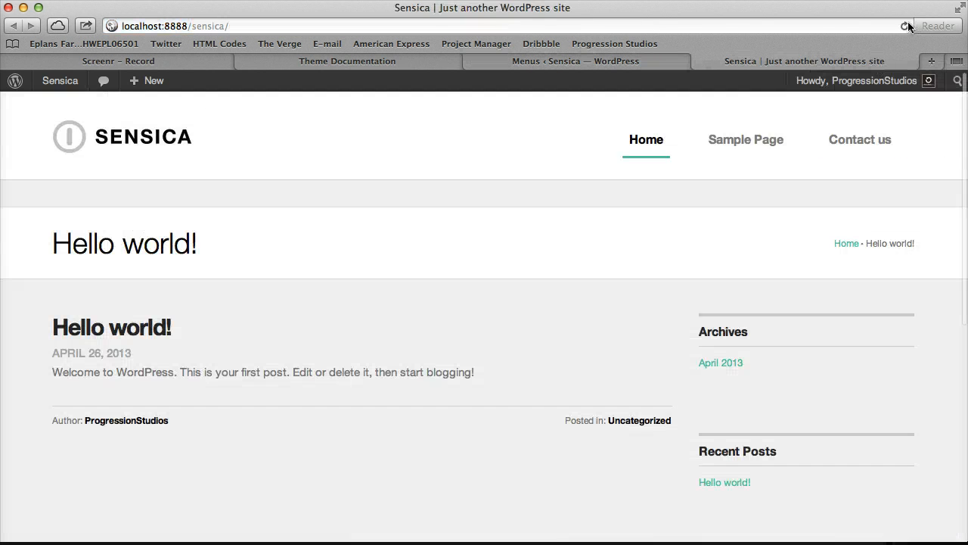
{"action": "left_click", "coordinate": [903, 24]}
{"action": "mouse_move", "coordinate": [752, 134]}
{"action": "mouse_move", "coordinate": [754, 209]}
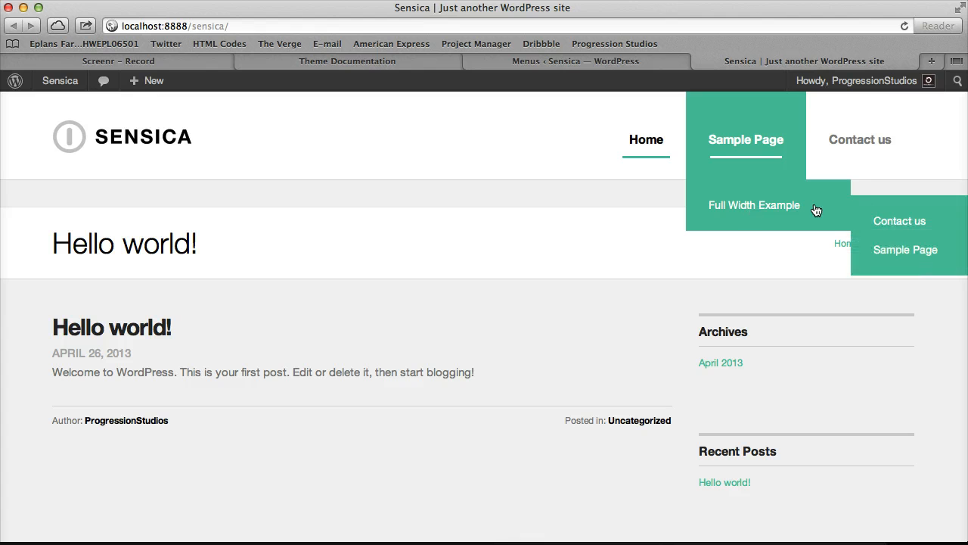
{"action": "left_click", "coordinate": [657, 66]}
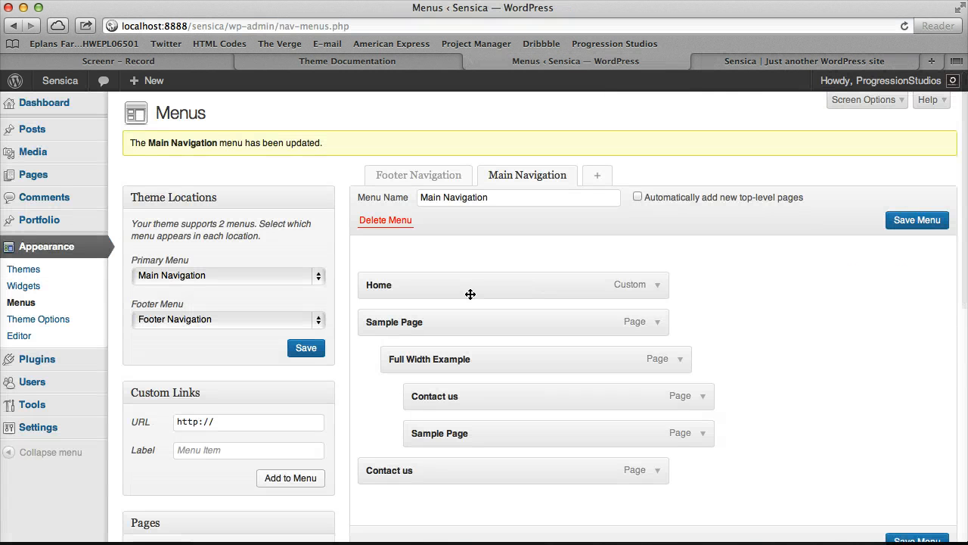